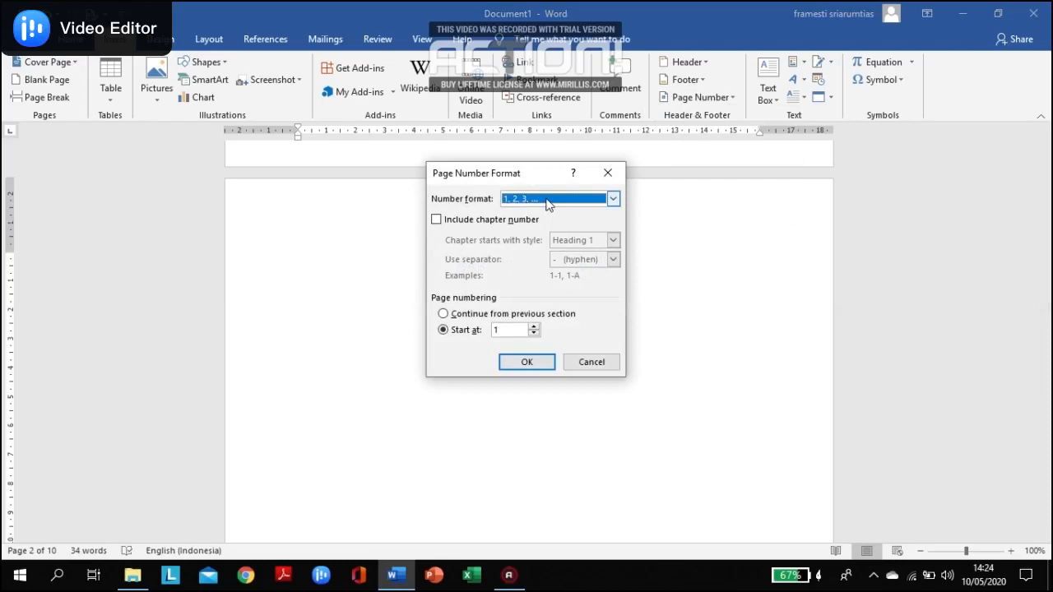
Step: Apply the 1, 2, 3, ... page number format starting at 1 and check the numbers on the chapter pages
left_click(547, 203)
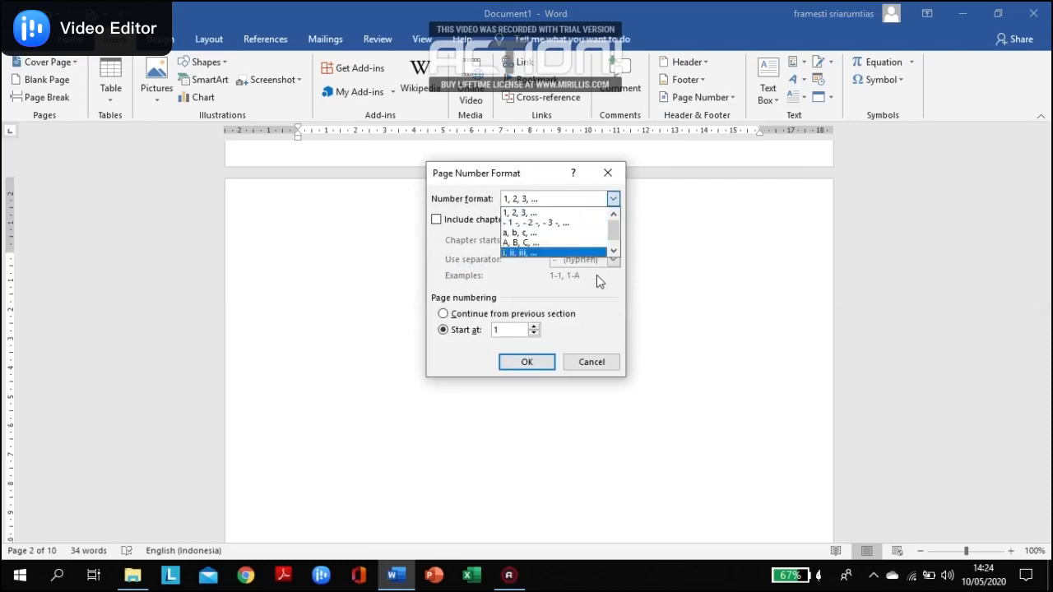
left_click(603, 332)
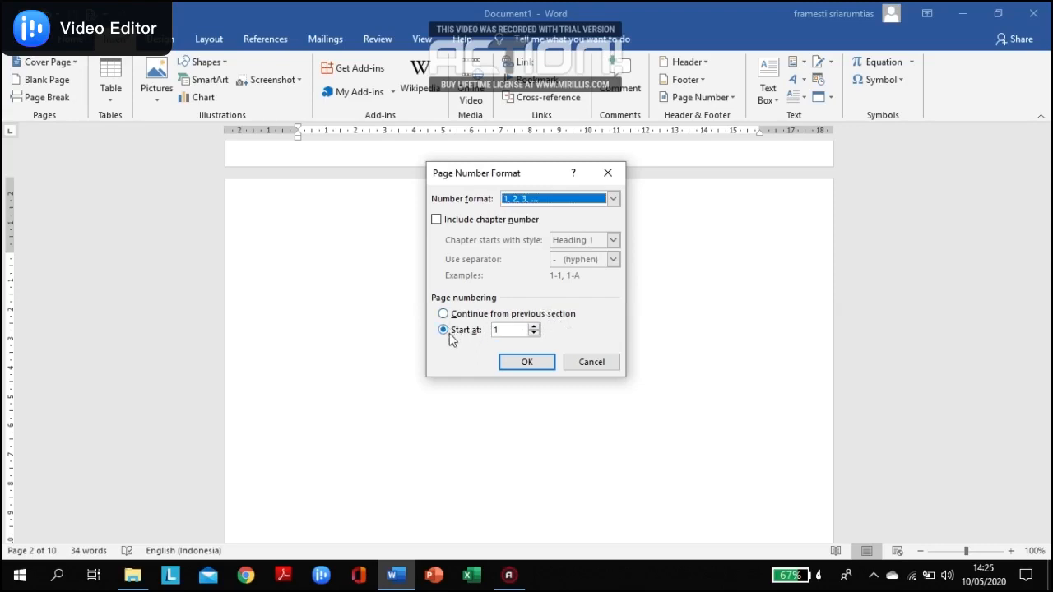
left_click(534, 366)
scroll(543, 346, "down", 15)
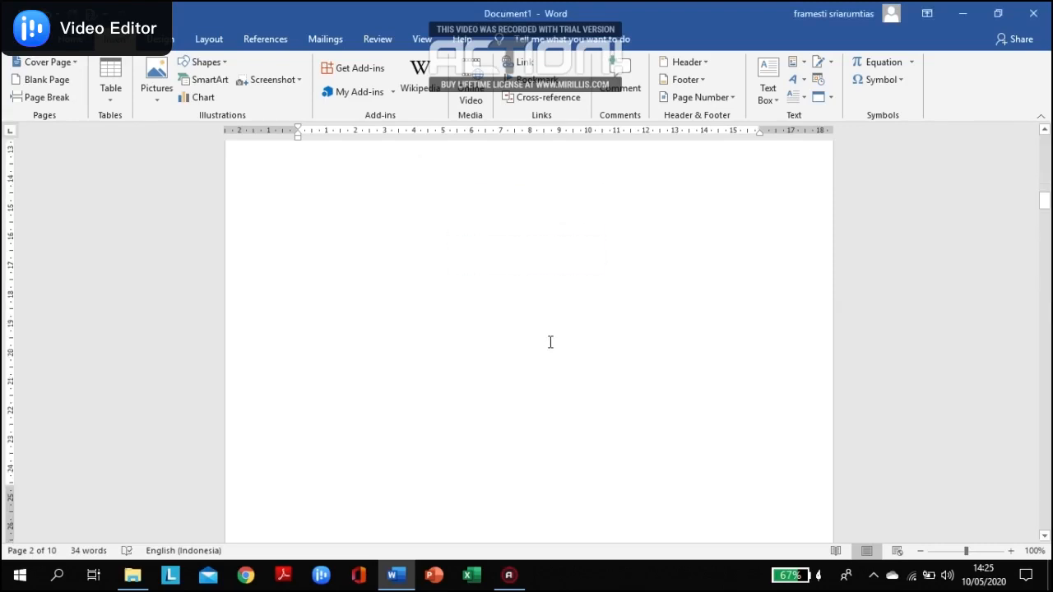
scroll(757, 255, "down", 10)
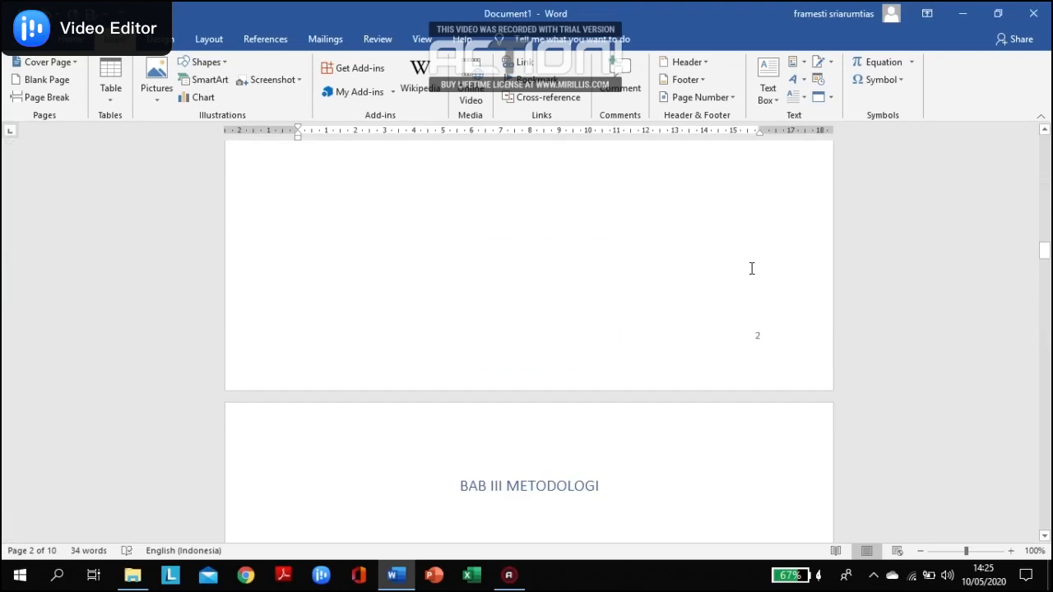
scroll(753, 273, "up", 10)
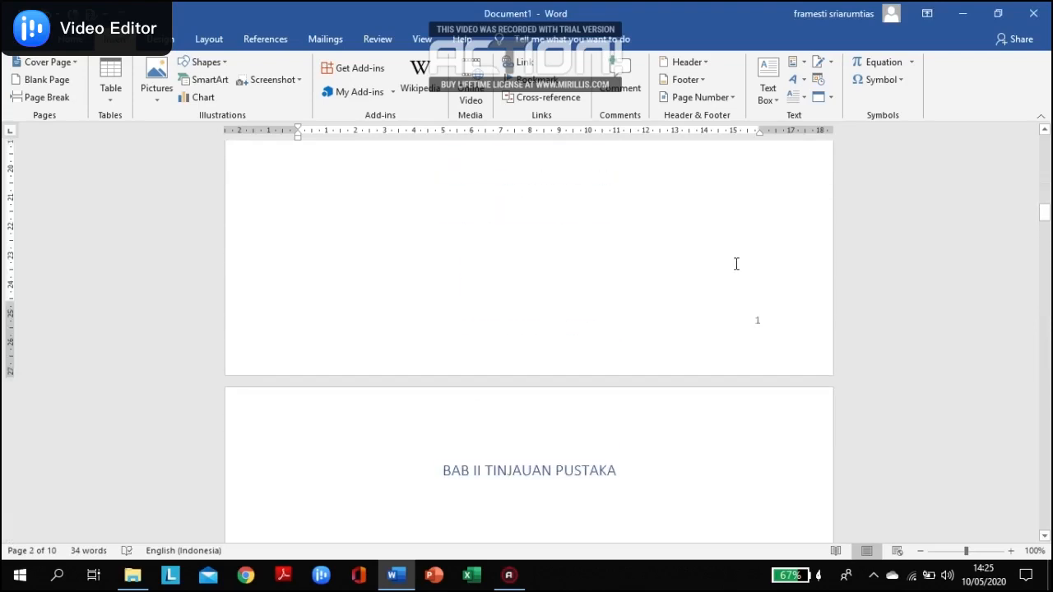
scroll(722, 268, "up", 10)
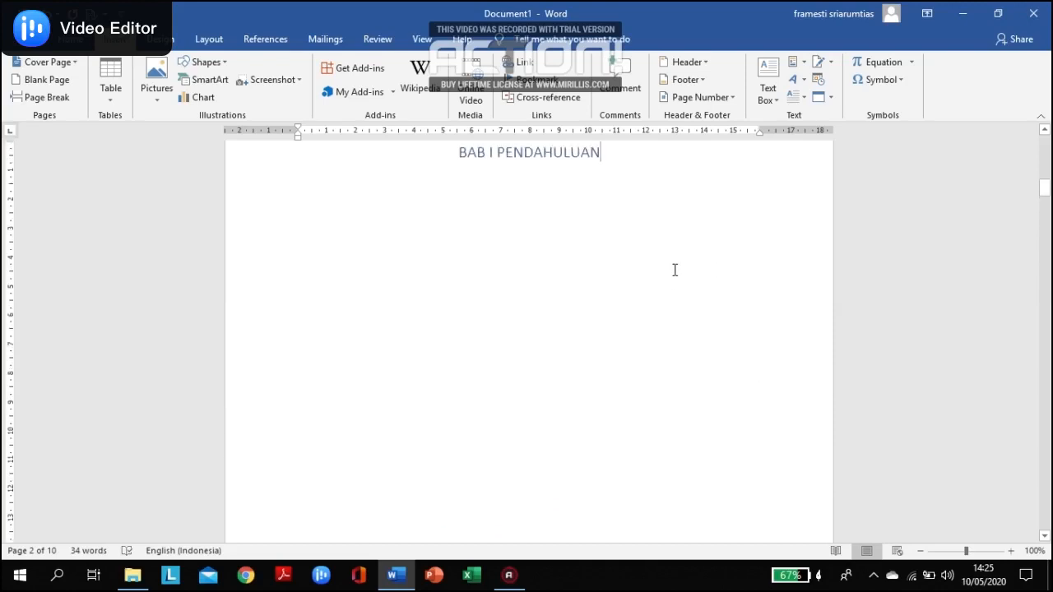
scroll(567, 270, "down", 2)
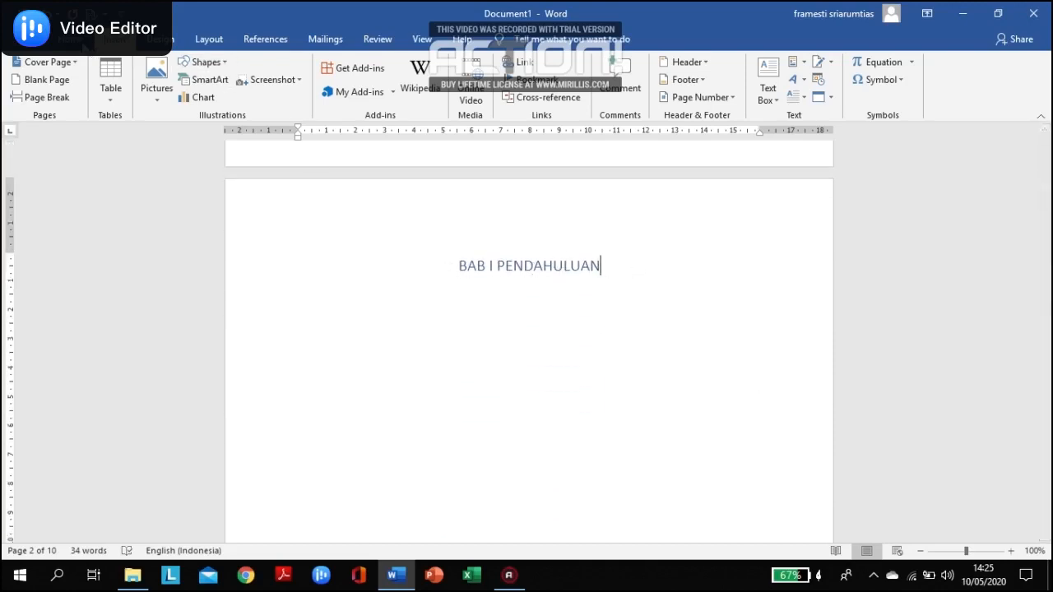
Step: Add the subheading "1.1 Latar Belakang" in Heading 2 style below the BAB I PENDAHULUAN title
left_click(76, 40)
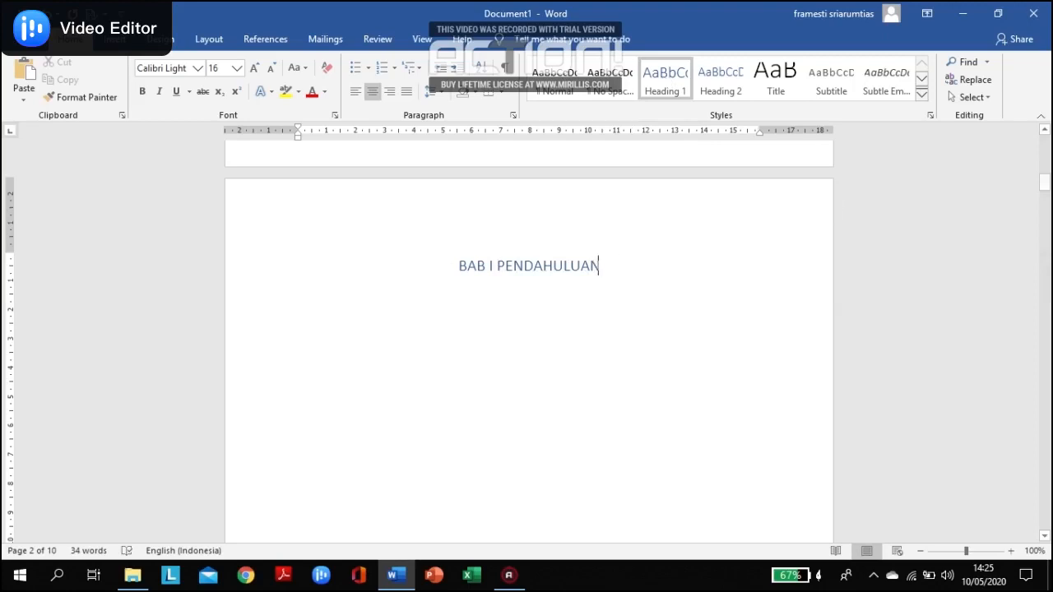
key("Return")
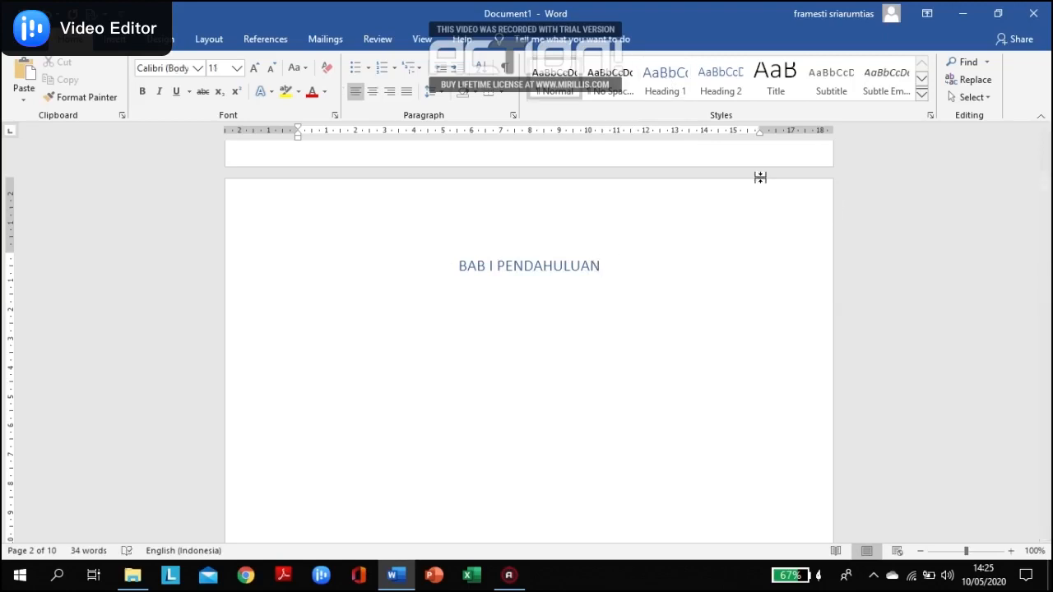
left_click(722, 74)
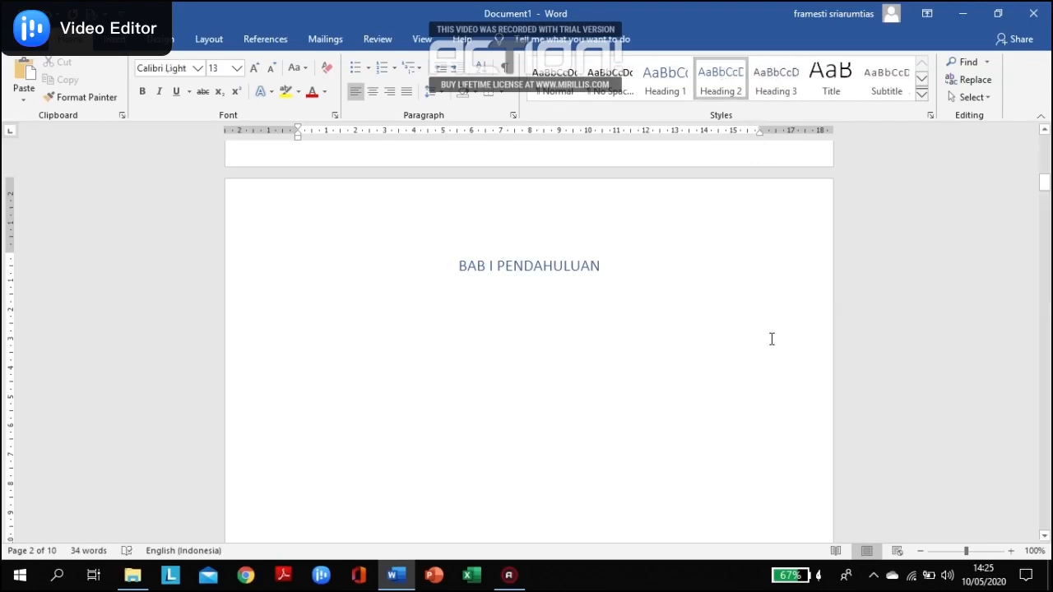
type("1")
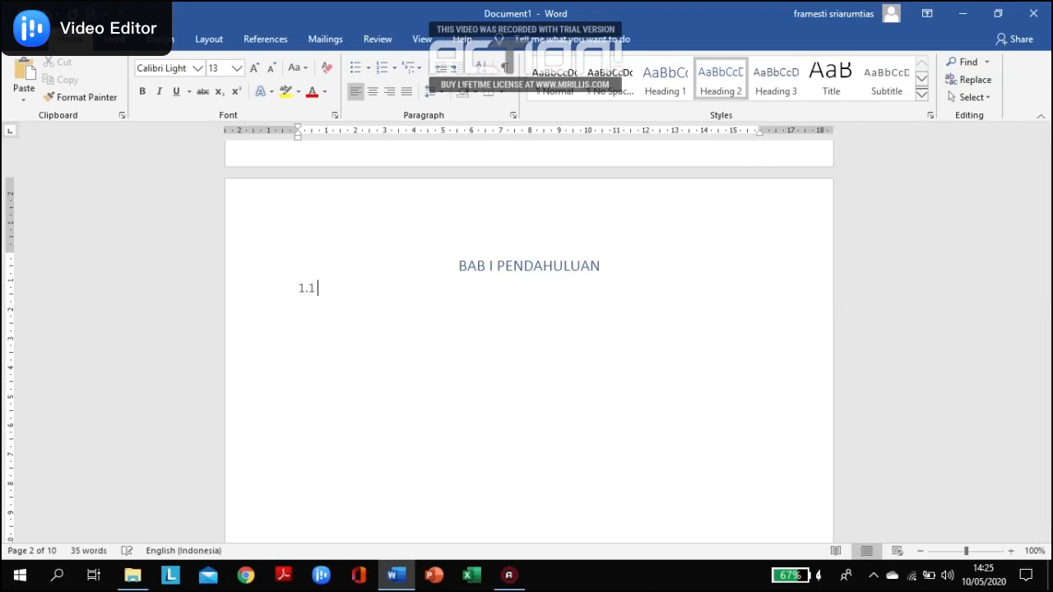
type(".2 lATAR")
key("BackSpace")
key("BackSpace")
type("r Belakang")
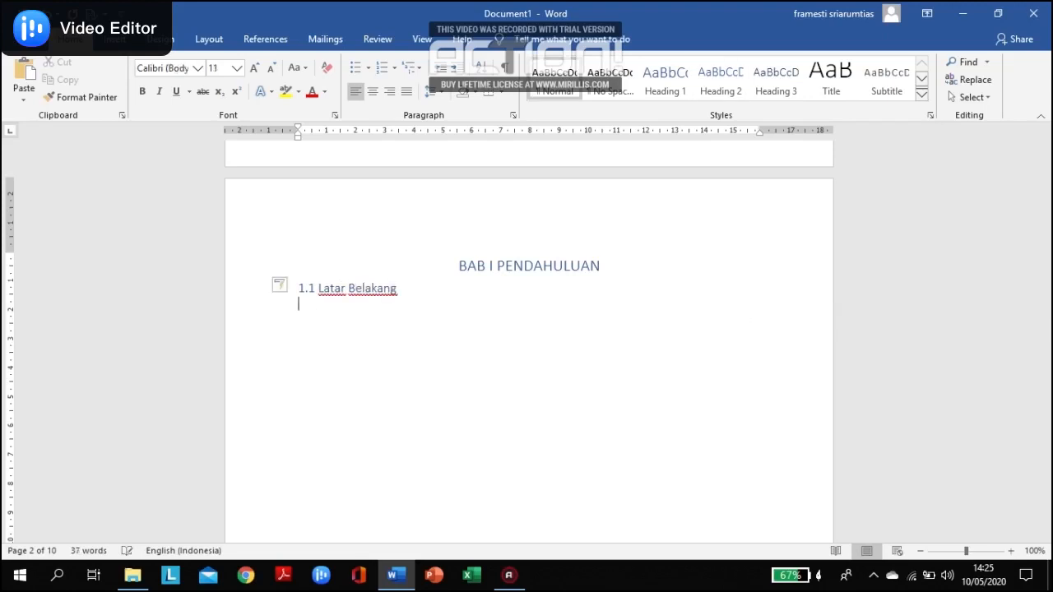
Step: Add the subheading "1.2 Rumusan Masalah" in Heading 2 style below "1.1 Latar Belakang"
left_click(724, 78)
key("BackSpace")
key("Return")
type("1.2")
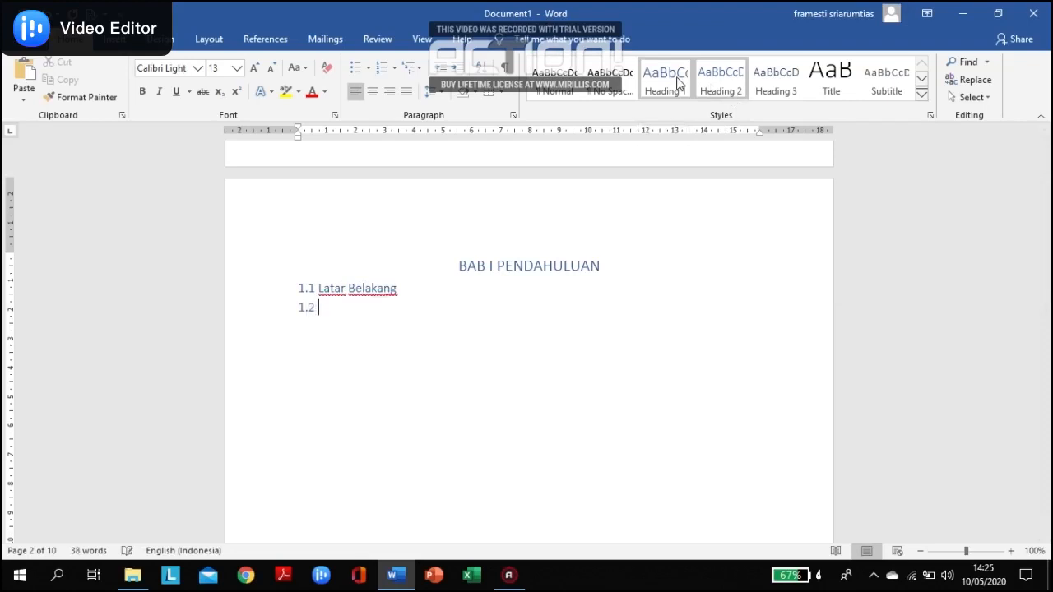
type(" Rumusan Masalah")
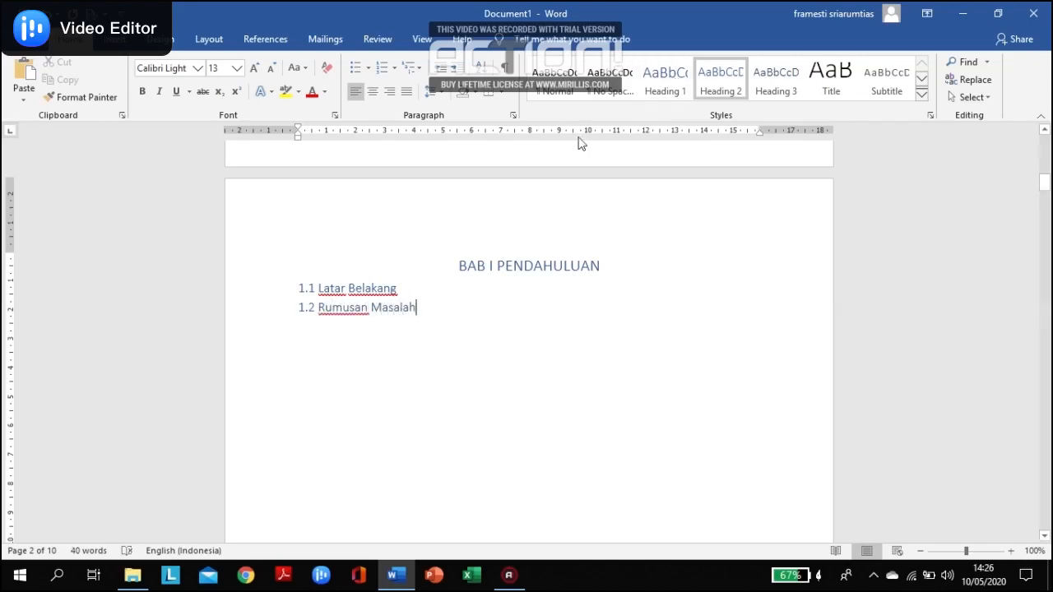
Step: Remove the empty line above the BAB II TINJAUAN PUSTAKA title so the title starts its page
scroll(374, 371, "down", 15)
scroll(552, 336, "down", 1)
left_click(500, 239)
scroll(498, 247, "up", 3)
scroll(498, 247, "up", 8)
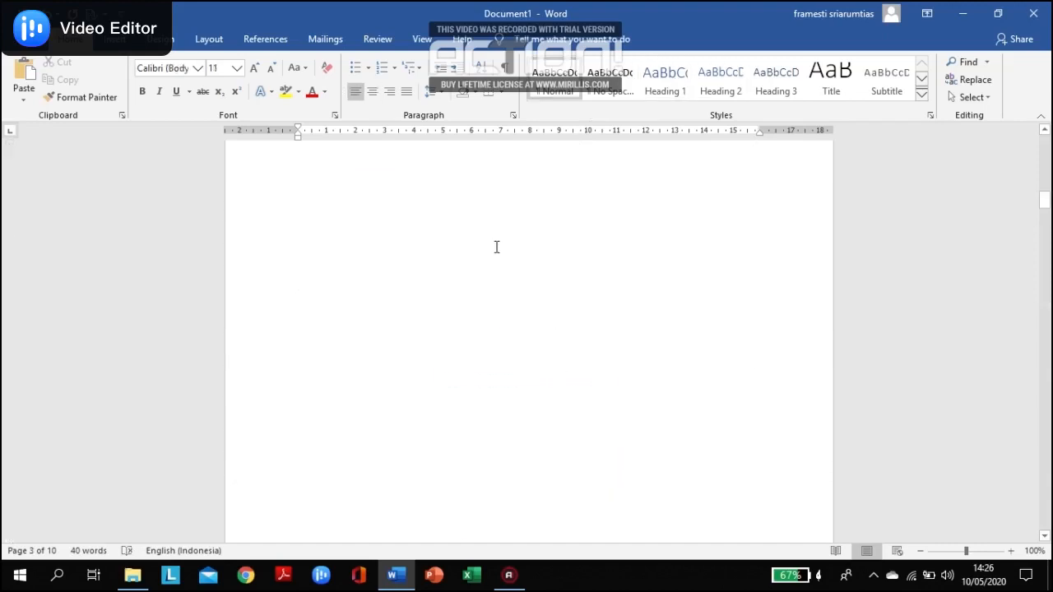
scroll(494, 248, "down", 9)
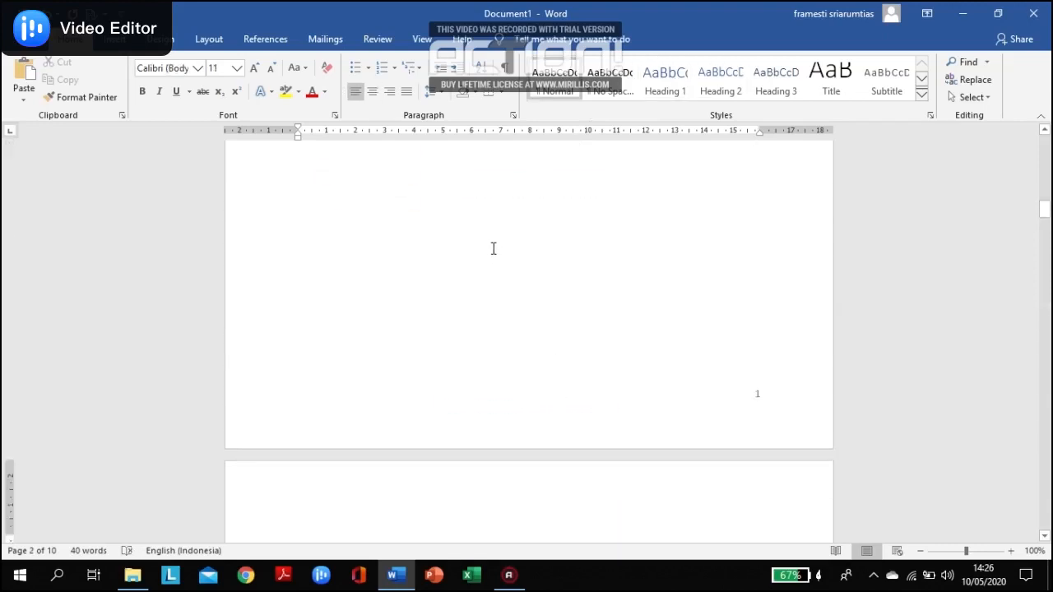
key("Delete")
key("Delete")
key("Delete")
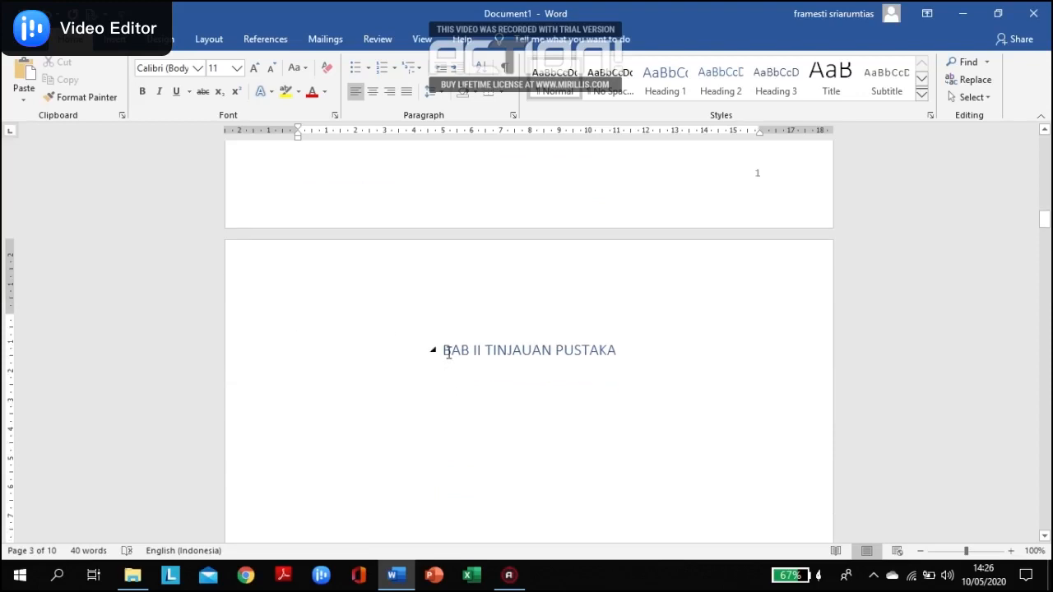
type("B")
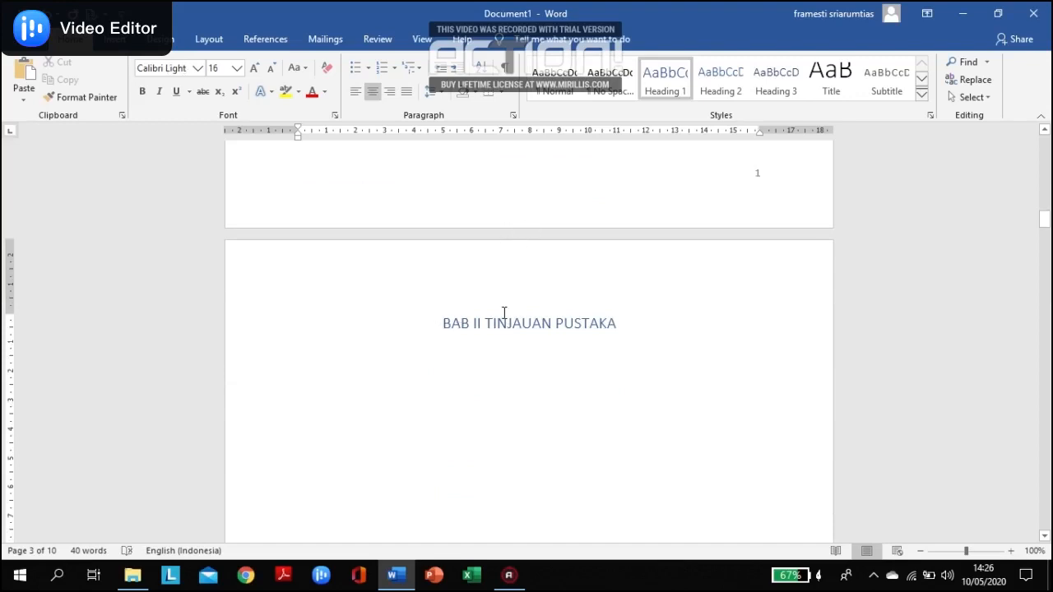
scroll(499, 282, "up", 5)
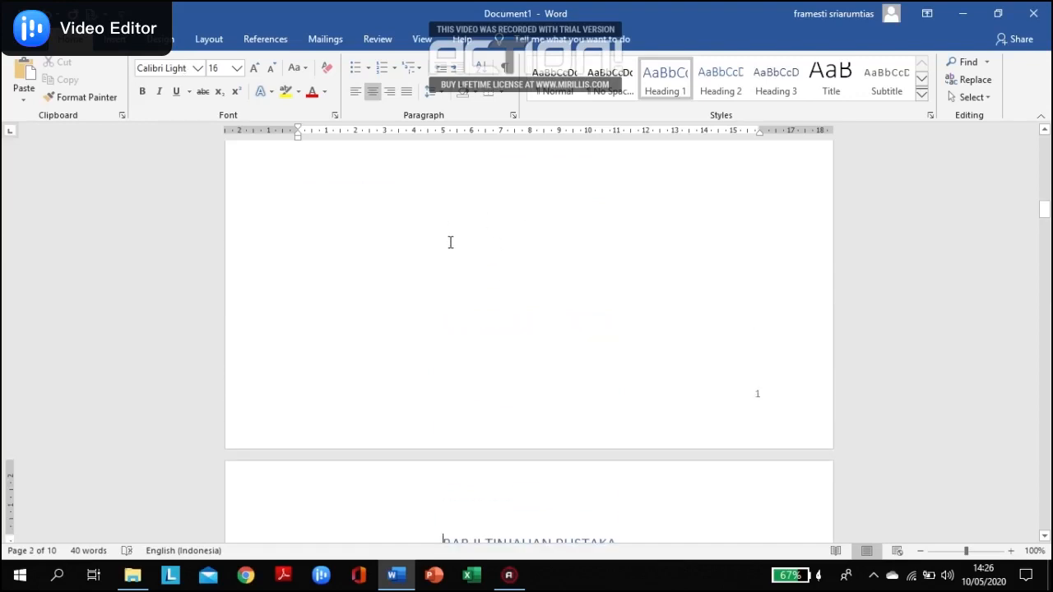
scroll(485, 430, "down", 5)
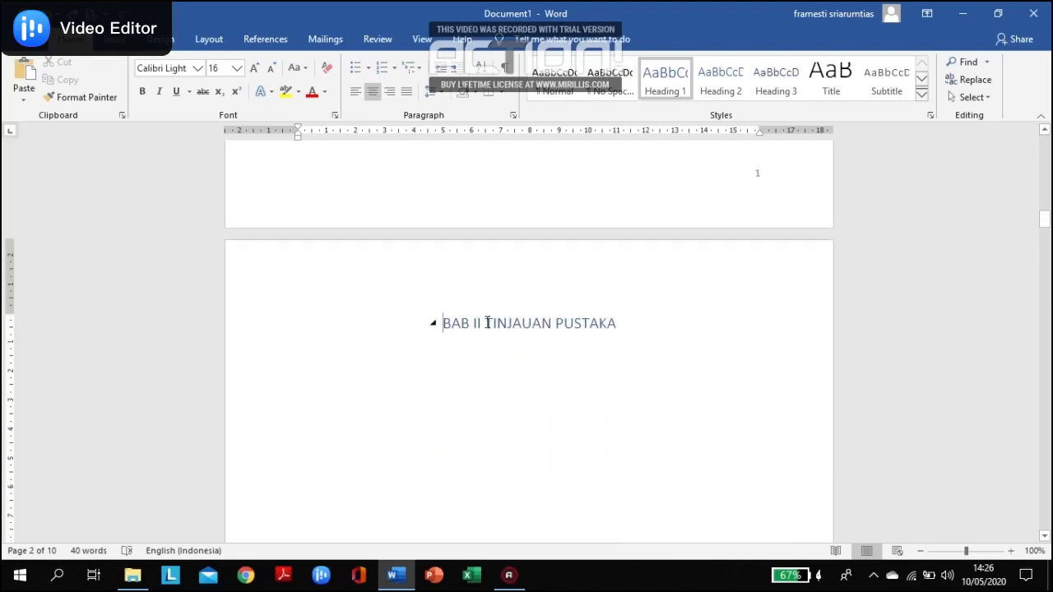
Step: Add the subheading "2.1 Taksonomi" in Heading 2 style below the BAB II TINJAUAN PUSTAKA title
left_click(544, 359)
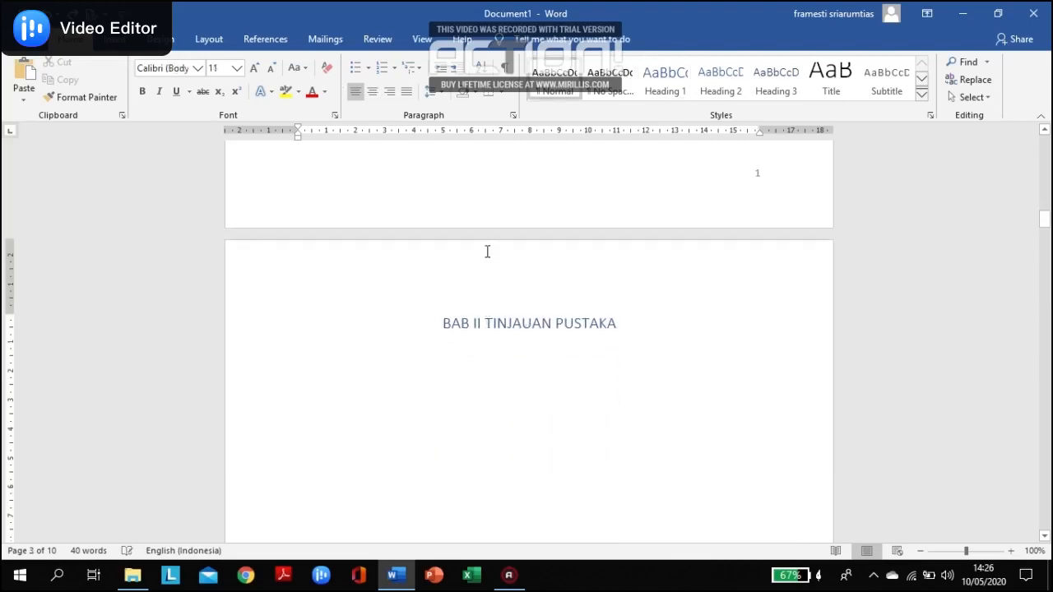
left_click(735, 82)
type("2.1 ")
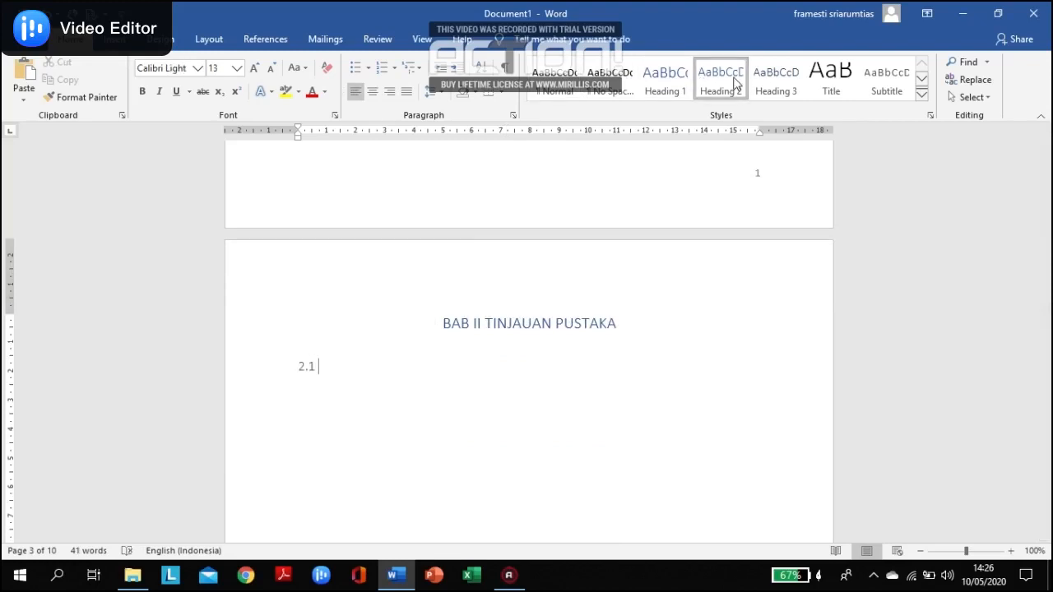
type("Taksonomi")
key("Return")
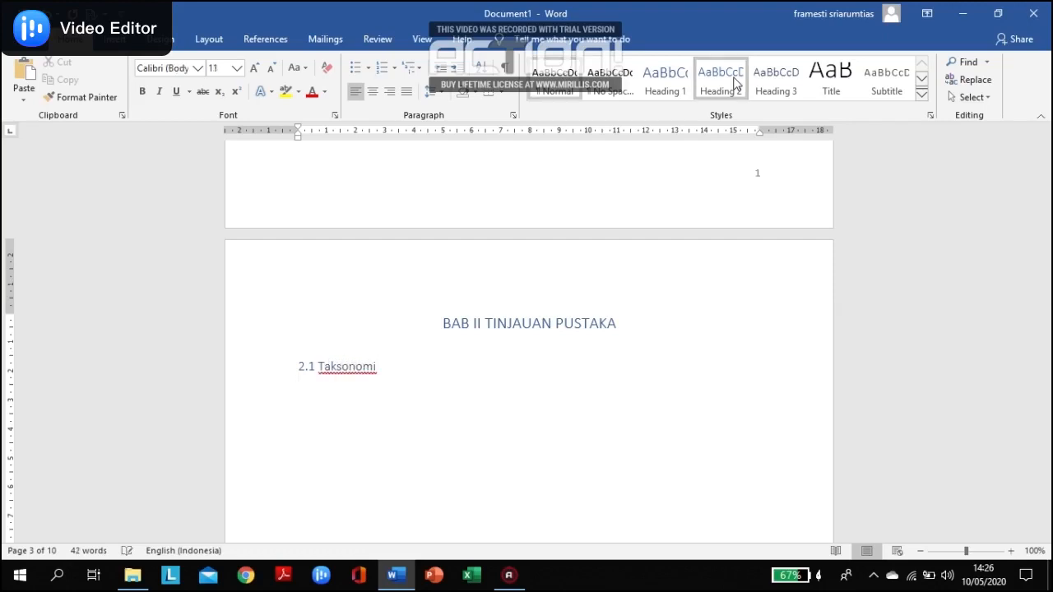
Step: Add the subheading "2.2 Struktur Kulit" in Heading 2 style below "2.1 Taksonomi"
left_click(714, 78)
type("2.2 S")
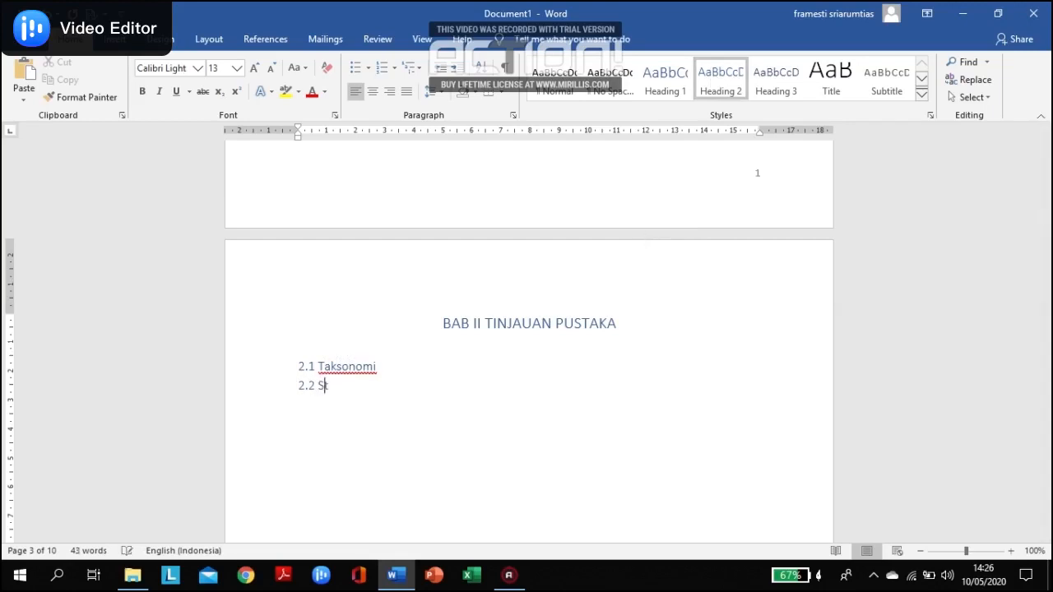
type("truktur Kulit")
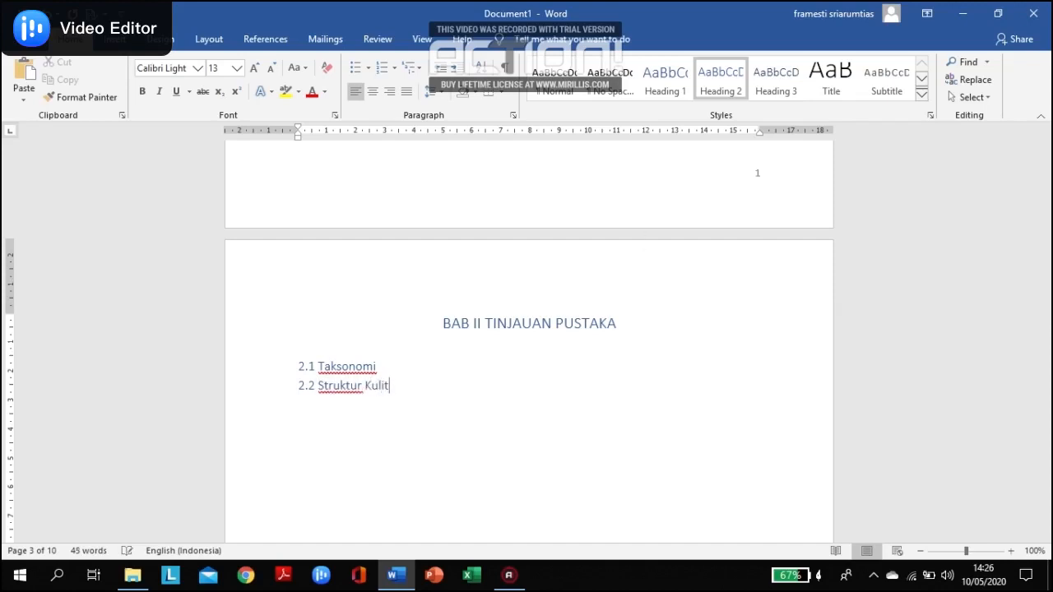
Step: Remove the empty line above the BAB III METODOLOGI title so the title starts its page
scroll(476, 420, "down", 15)
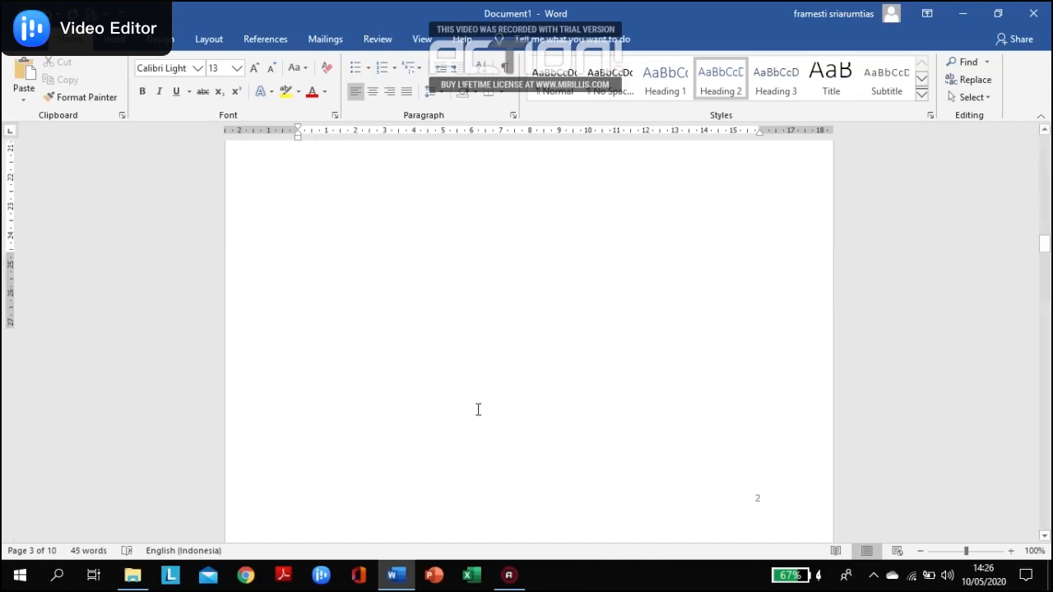
left_click(491, 379)
key("Delete")
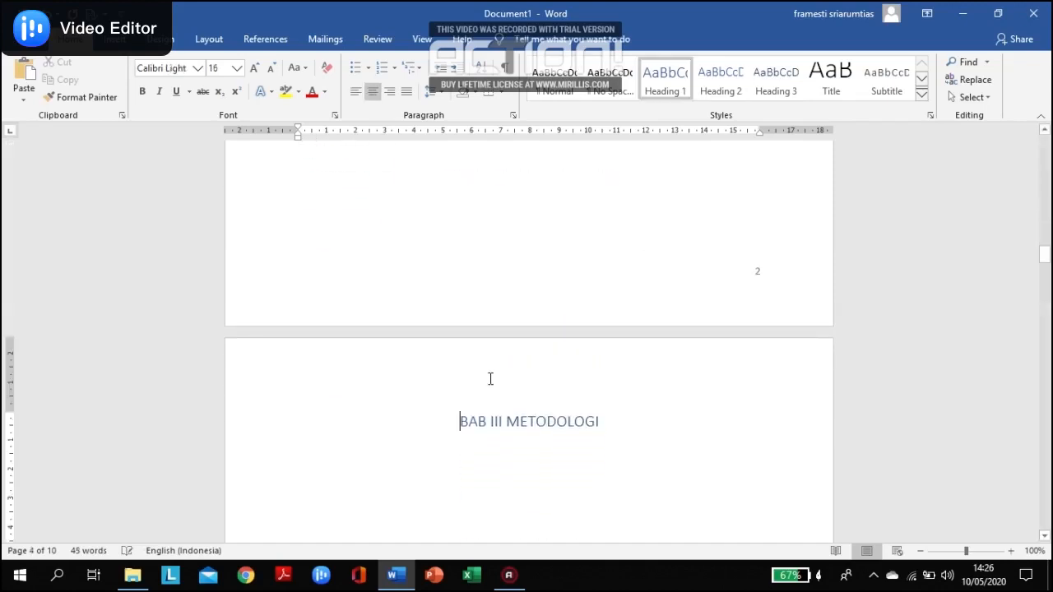
Step: Review the chapter titles and page numbers on the remaining pages, and return to the DAFTAR ISI page
scroll(491, 378, "down", 15)
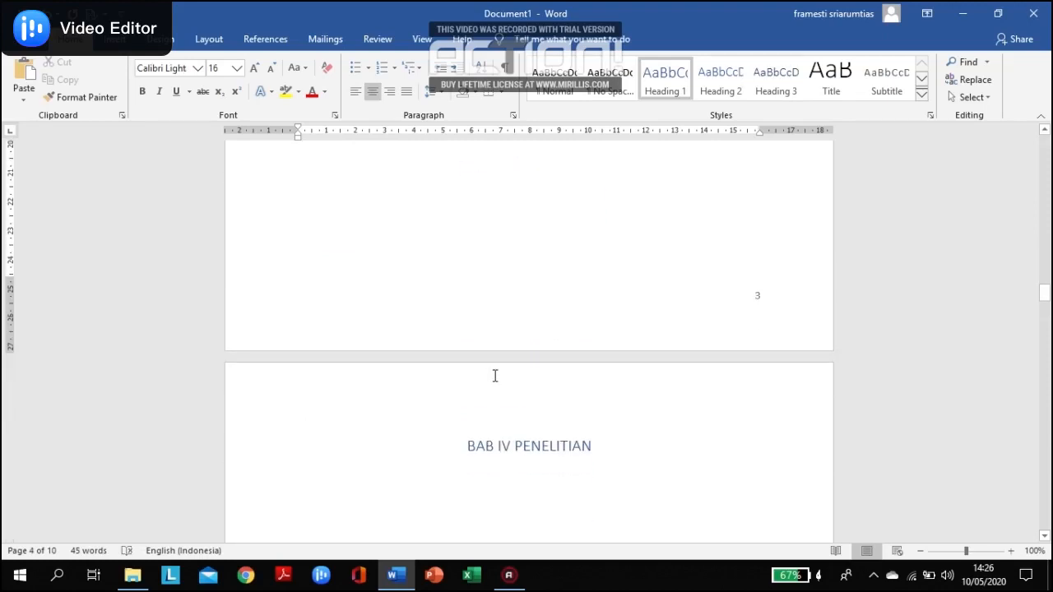
scroll(495, 376, "down", 15)
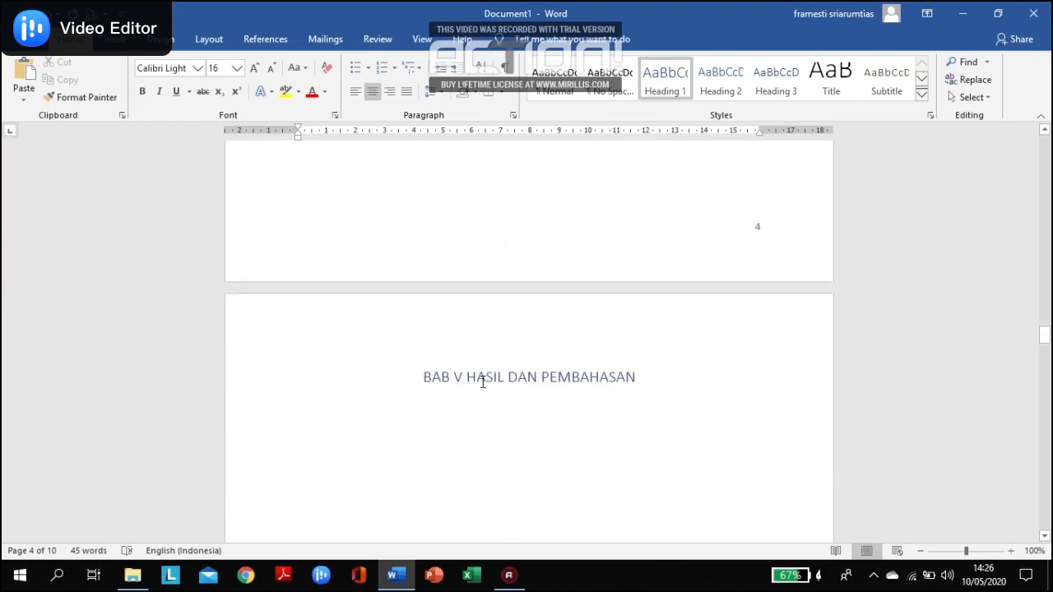
scroll(488, 337, "down", 14)
scroll(489, 344, "down", 20)
scroll(489, 338, "down", 10)
scroll(489, 340, "up", 10)
left_click_drag(1044, 453, 1044, 157)
scroll(705, 260, "up", 5)
left_click(562, 384)
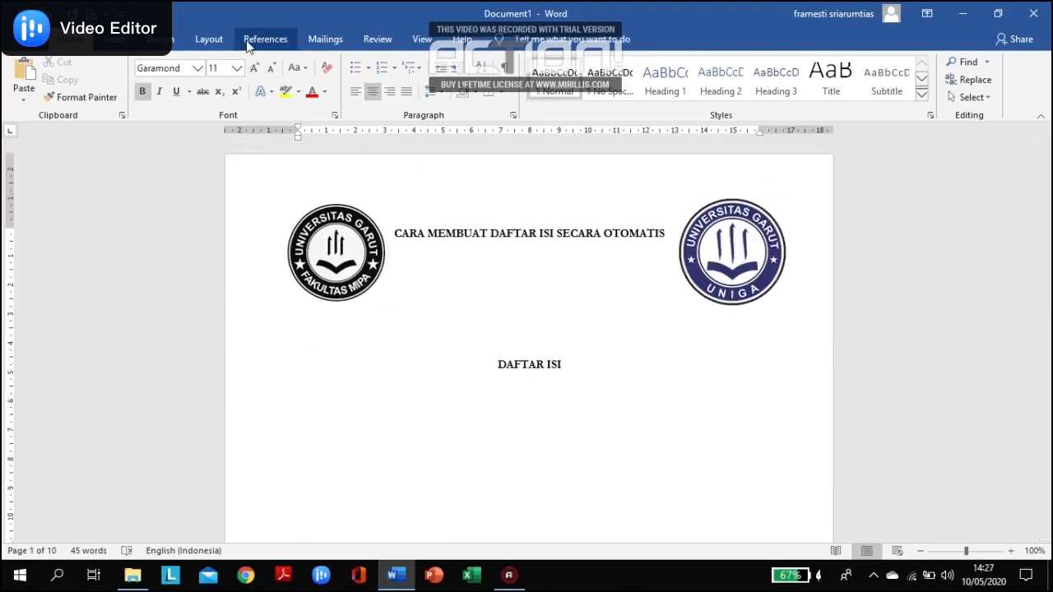
scroll(602, 376, "down", 3)
scroll(658, 428, "down", 7)
scroll(616, 395, "up", 10)
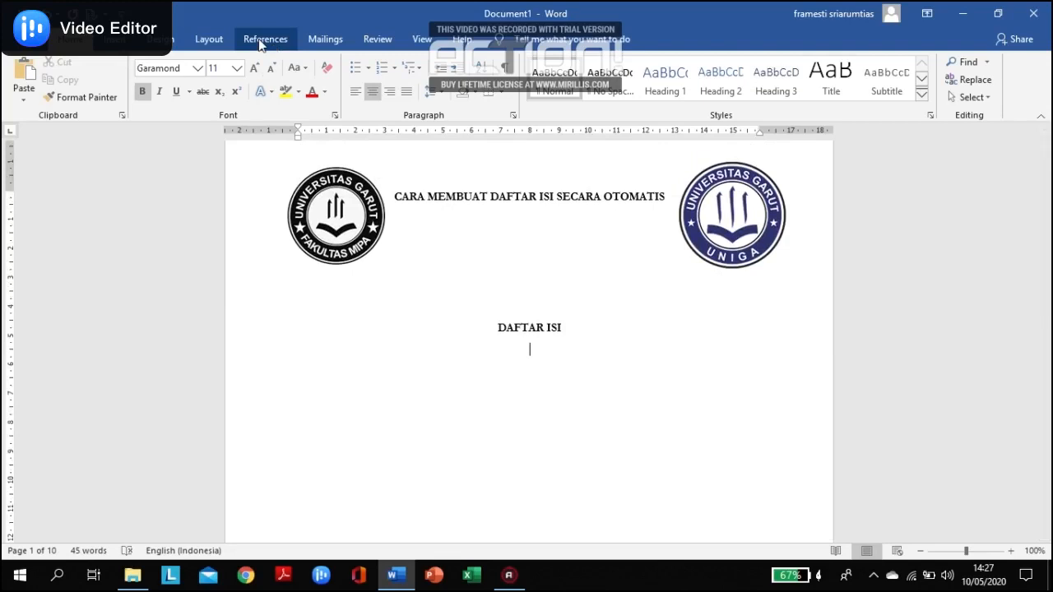
Step: Apply the Heading 1 style to the DAFTAR ISI title and center it
left_click_drag(493, 327, 573, 330)
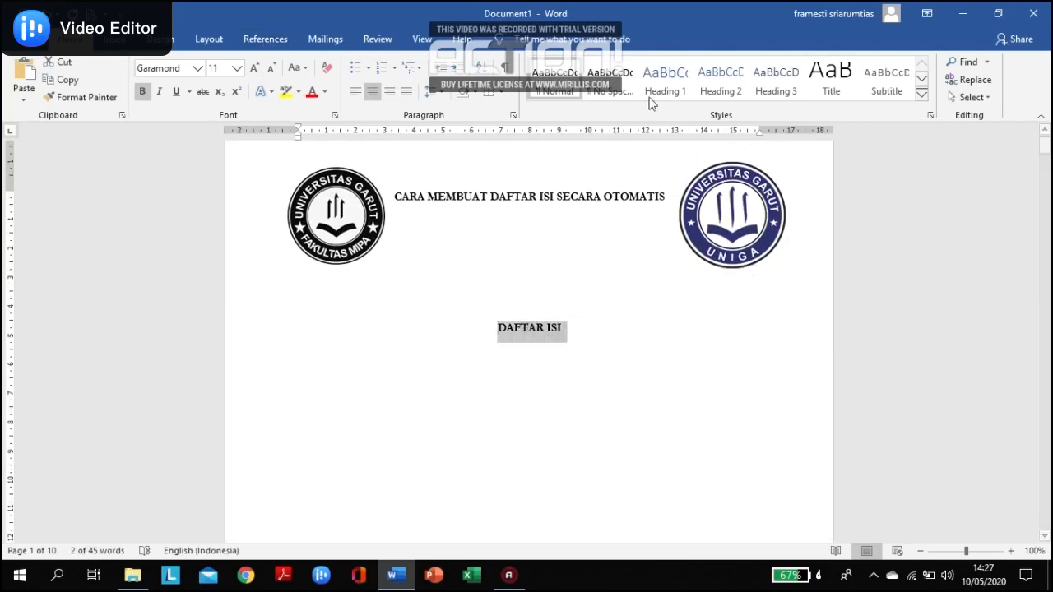
left_click(679, 76)
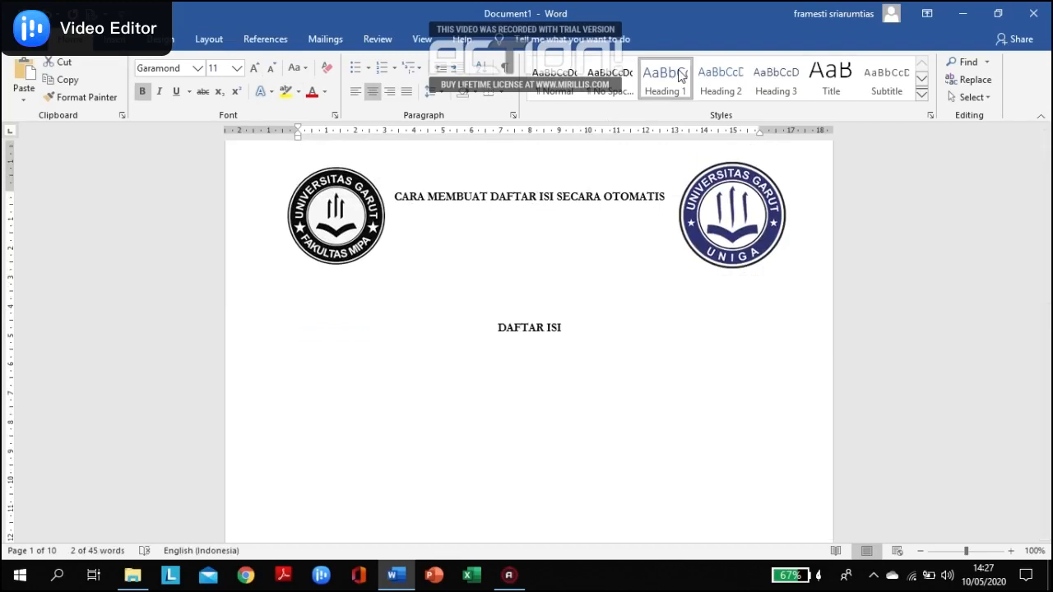
left_click(373, 92)
Step: Insert the built-in Automatic Table 1 table of contents on a new line below the DAFTAR ISI title
left_click(582, 335)
key("Return")
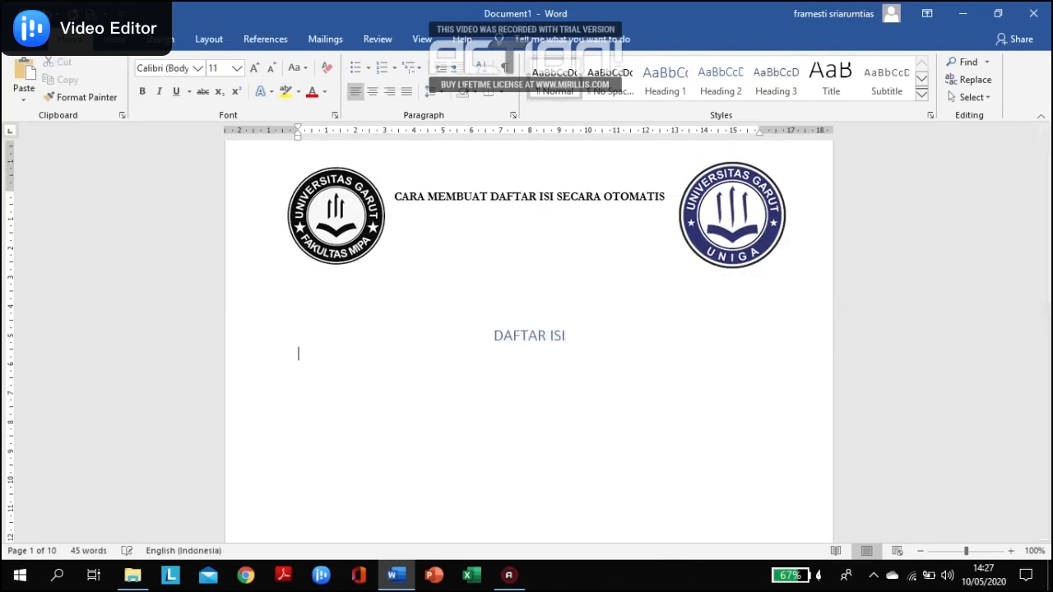
left_click(247, 42)
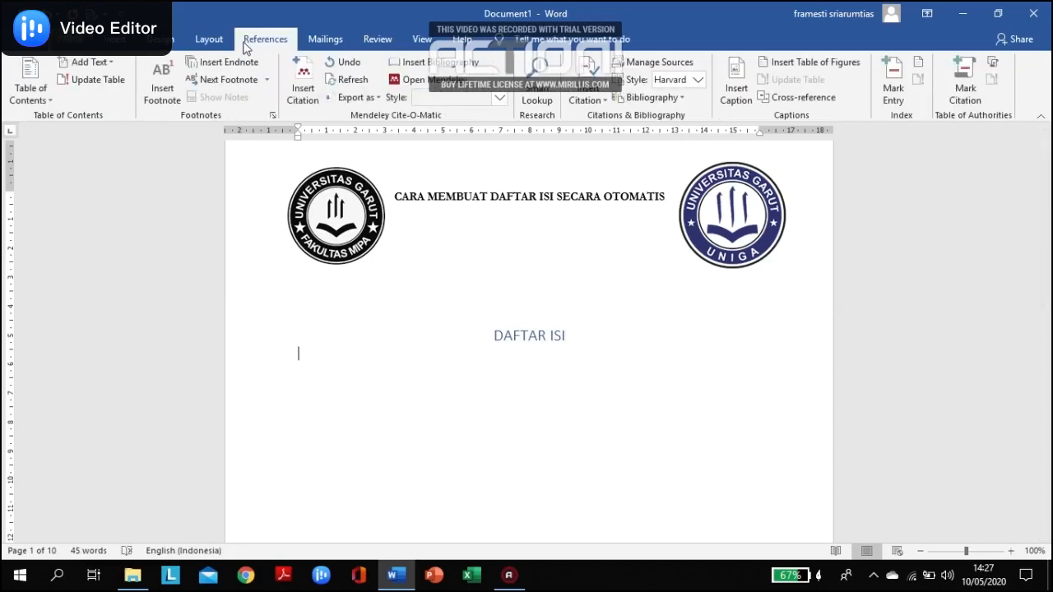
left_click(36, 97)
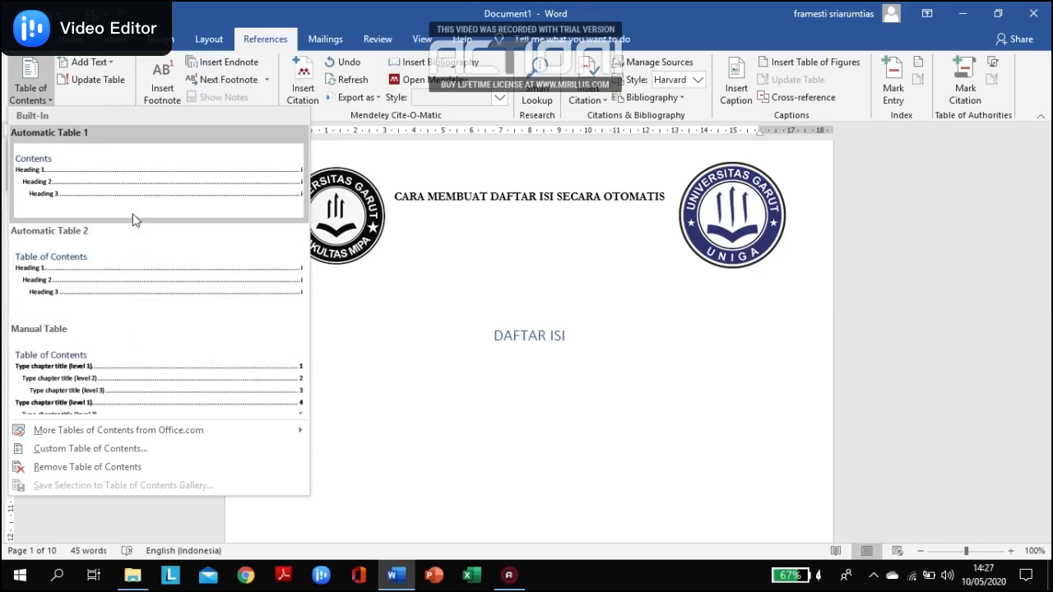
left_click(134, 185)
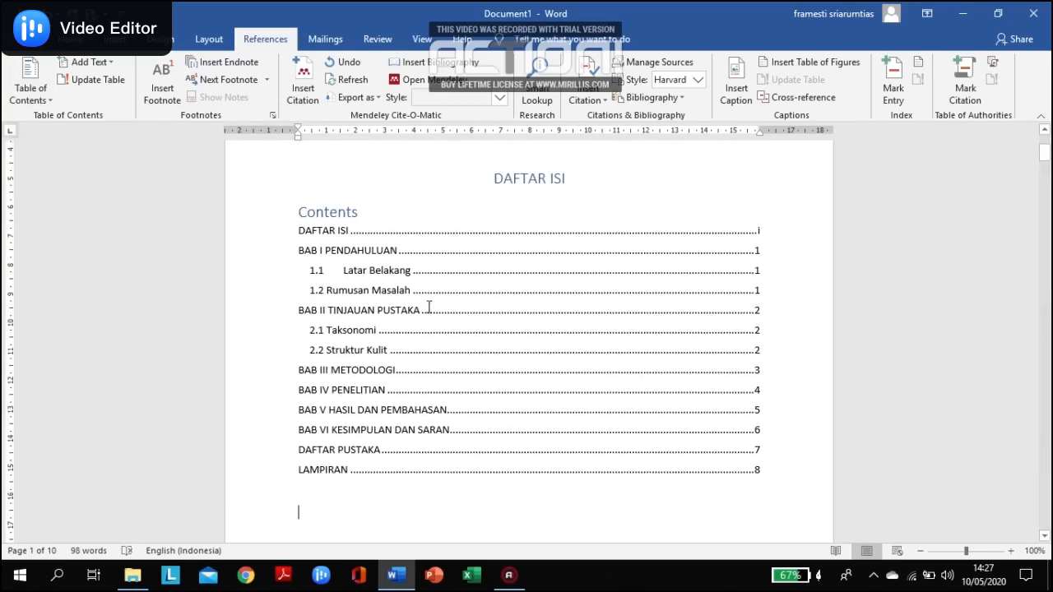
Step: Delete the "Contents" heading above the entries of the inserted table of contents
left_click(323, 211)
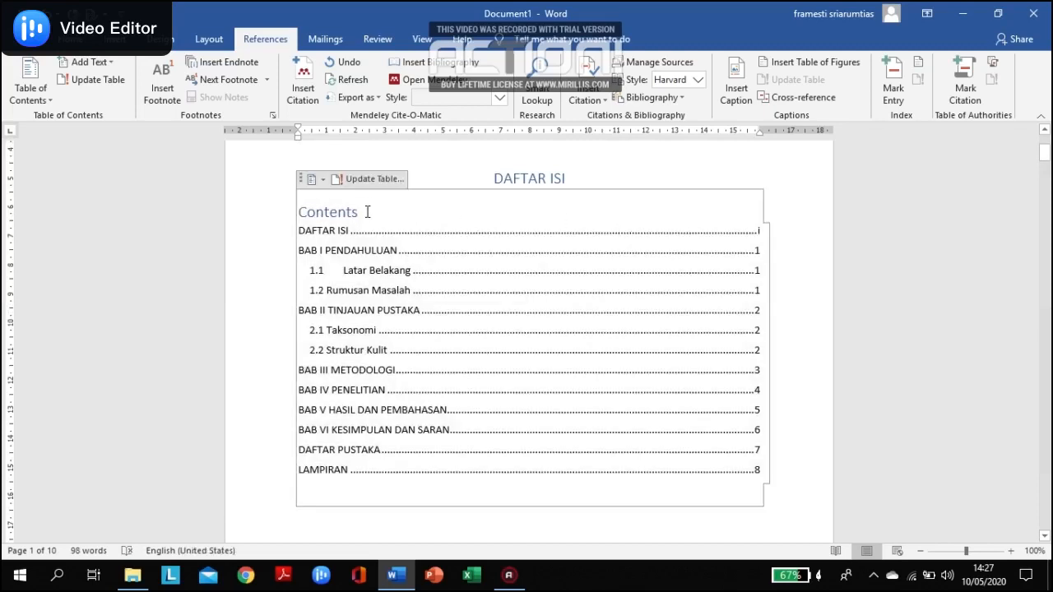
left_click_drag(365, 209, 298, 213)
key("Delete")
left_click(739, 220)
left_click(506, 181)
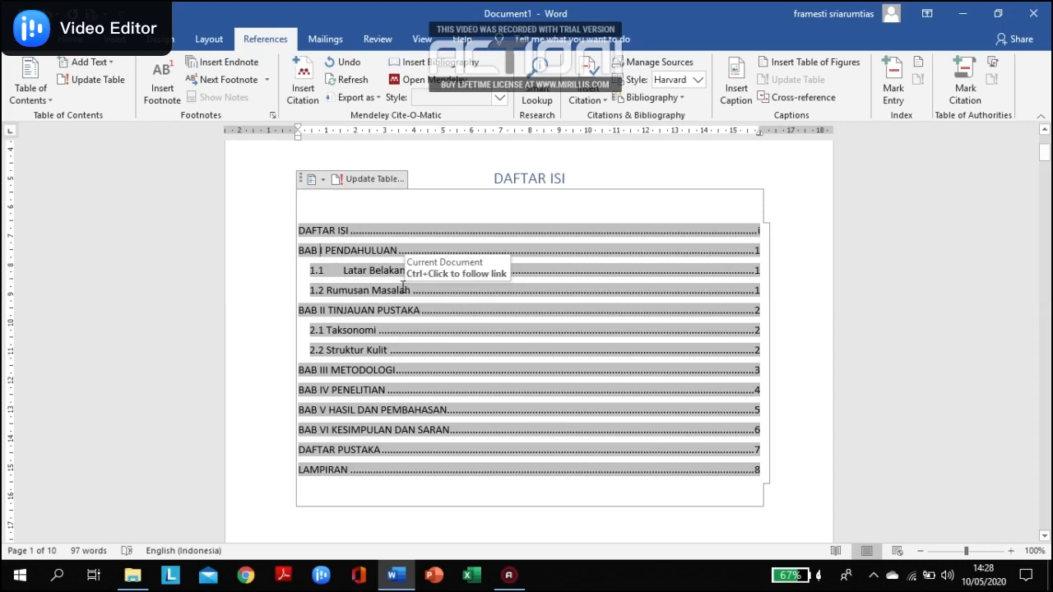
Step: Customize the table of contents to show 2 heading levels and replace the existing table
left_click(31, 90)
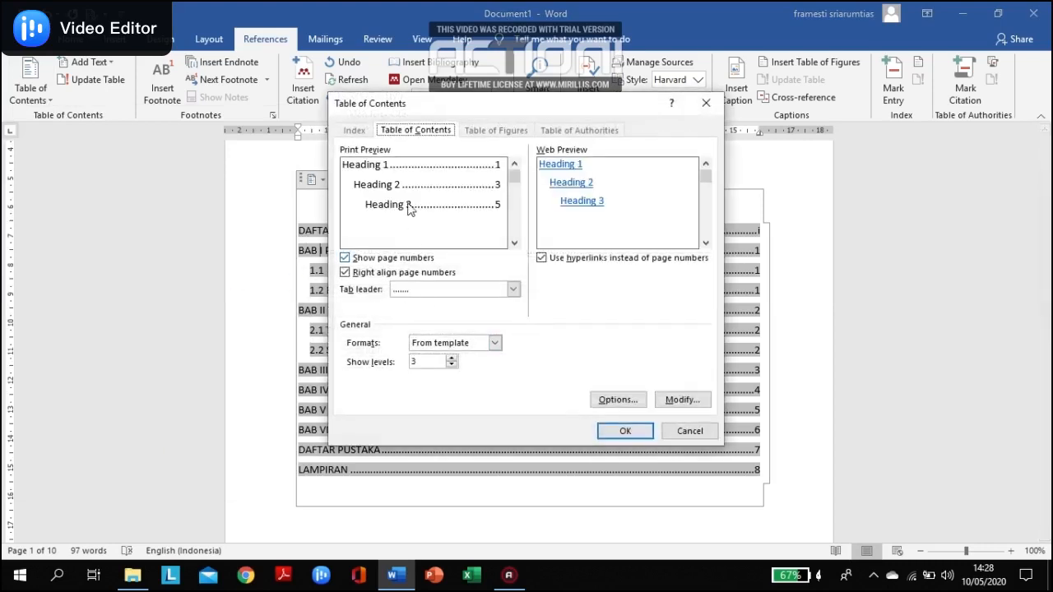
left_click(451, 359)
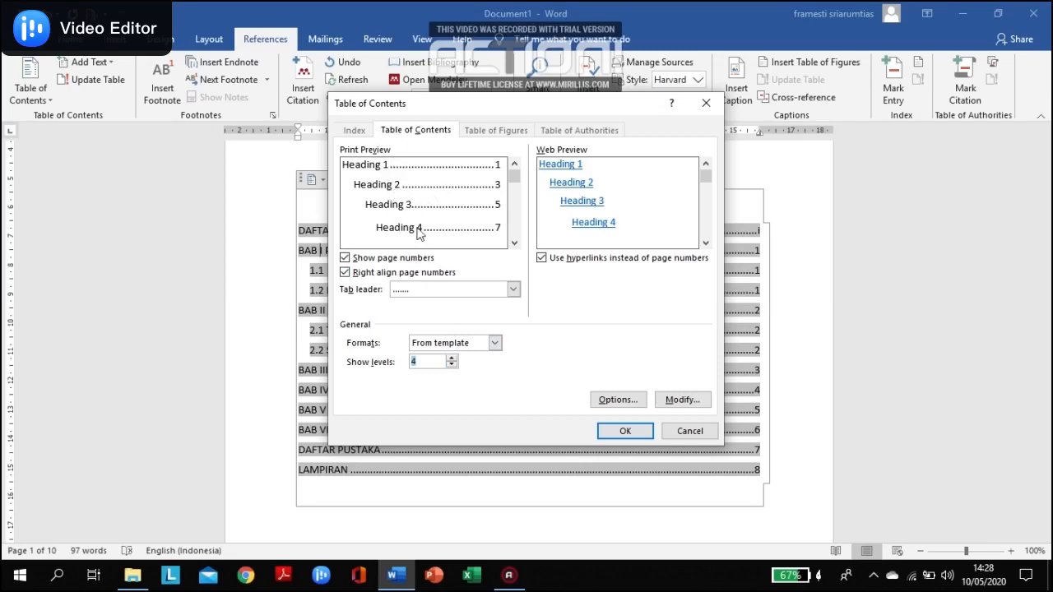
left_click(452, 365)
left_click(452, 366)
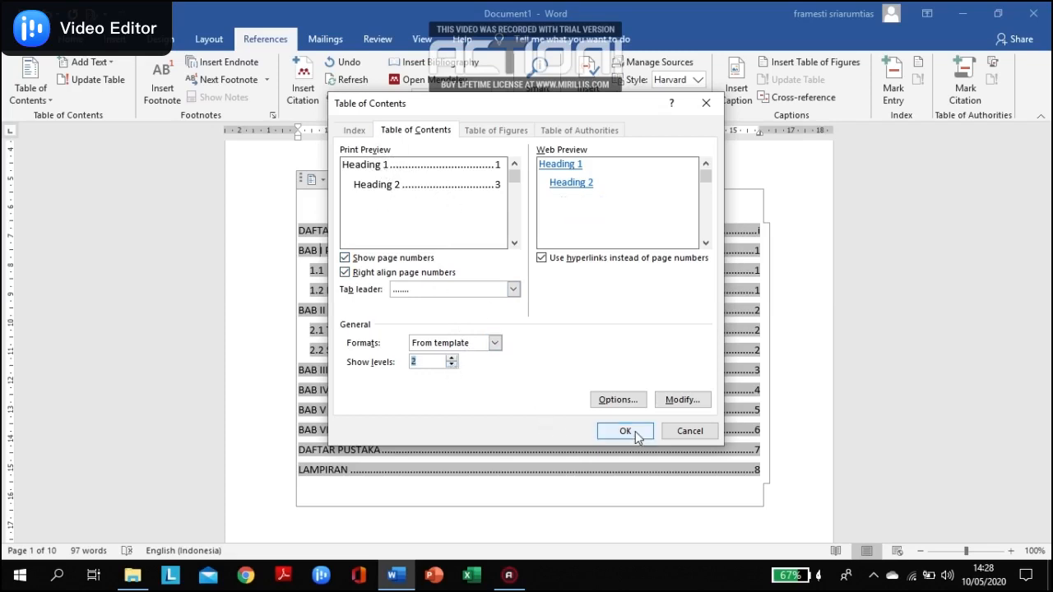
left_click(635, 431)
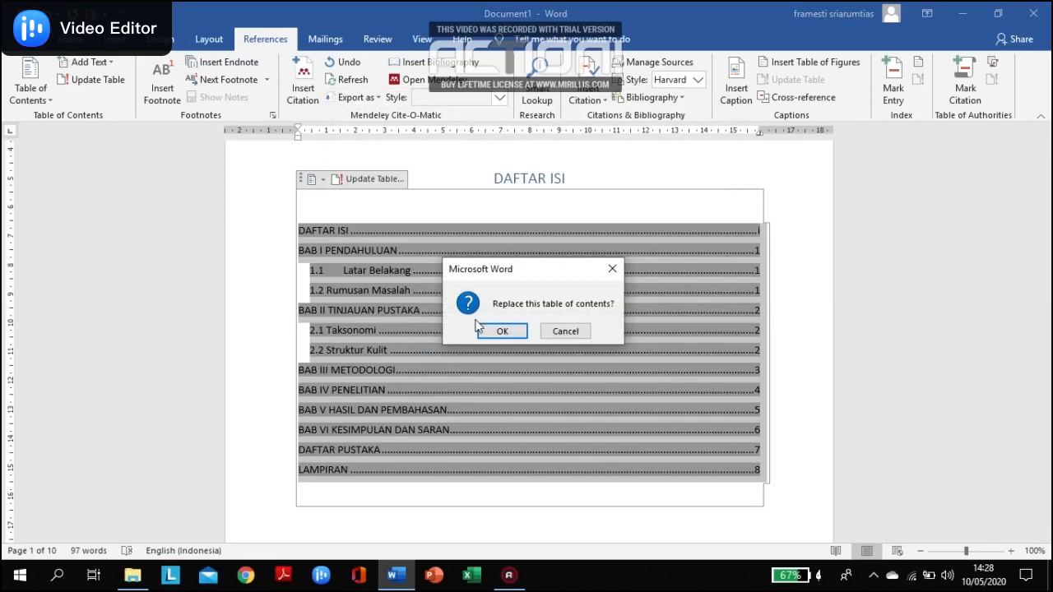
left_click(501, 331)
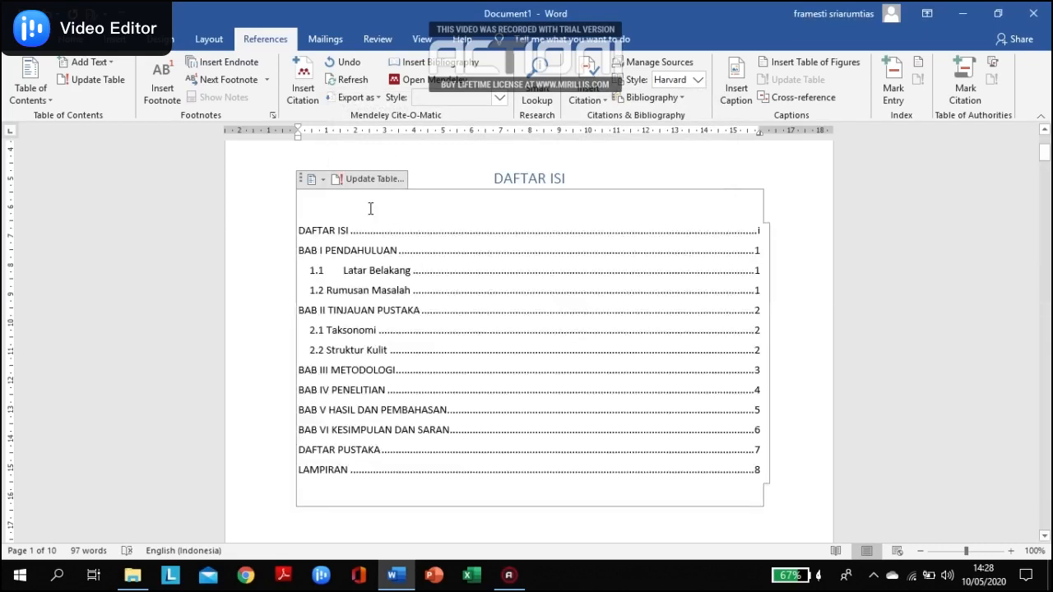
Step: Add the subheading "1.2.1 Analisa hipotesis" in Heading 3 style below "1.2 Rumusan Masalah"
scroll(346, 326, "down", 10)
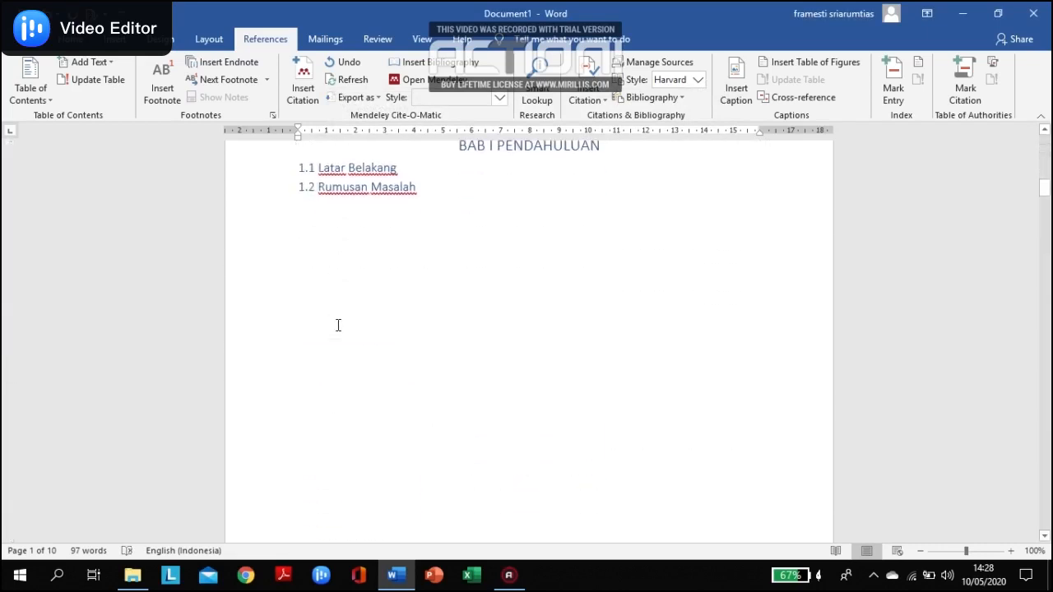
scroll(421, 273, "up", 3)
scroll(433, 304, "down", 5)
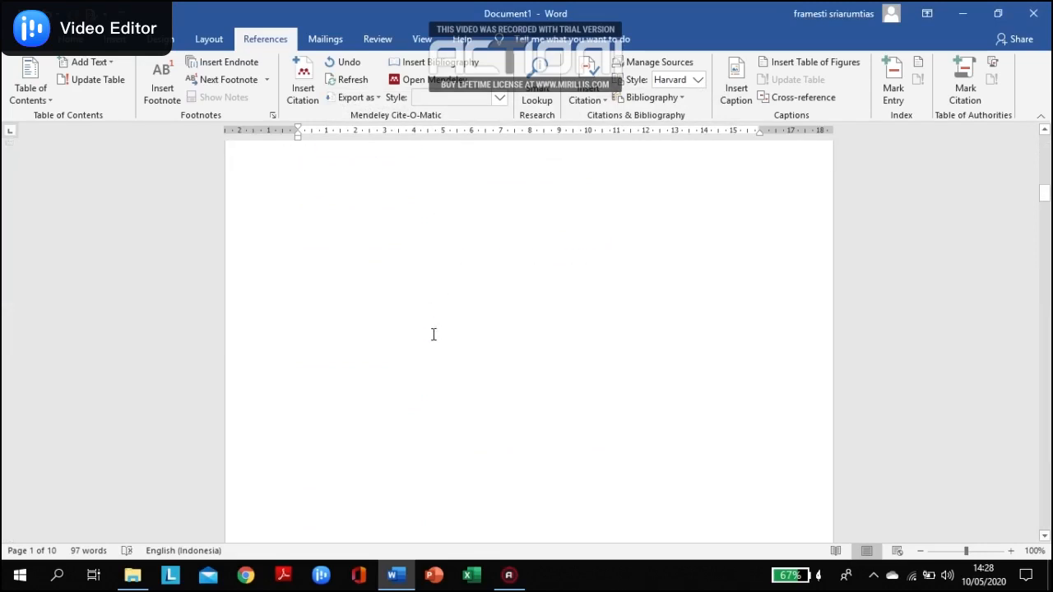
scroll(433, 320, "up", 3)
left_click(438, 369)
key("Return")
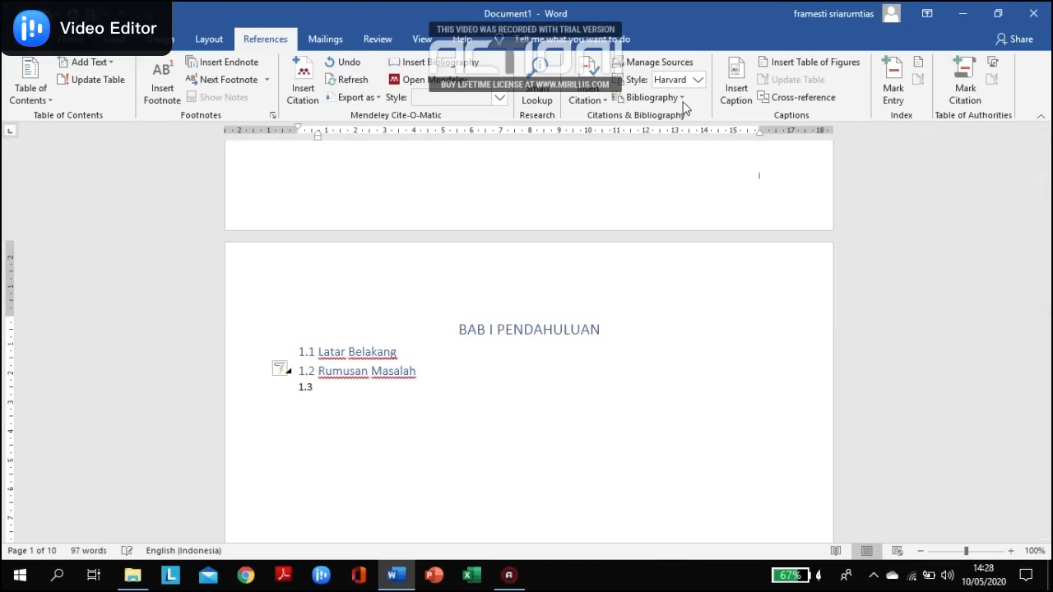
left_click(74, 40)
left_click(782, 87)
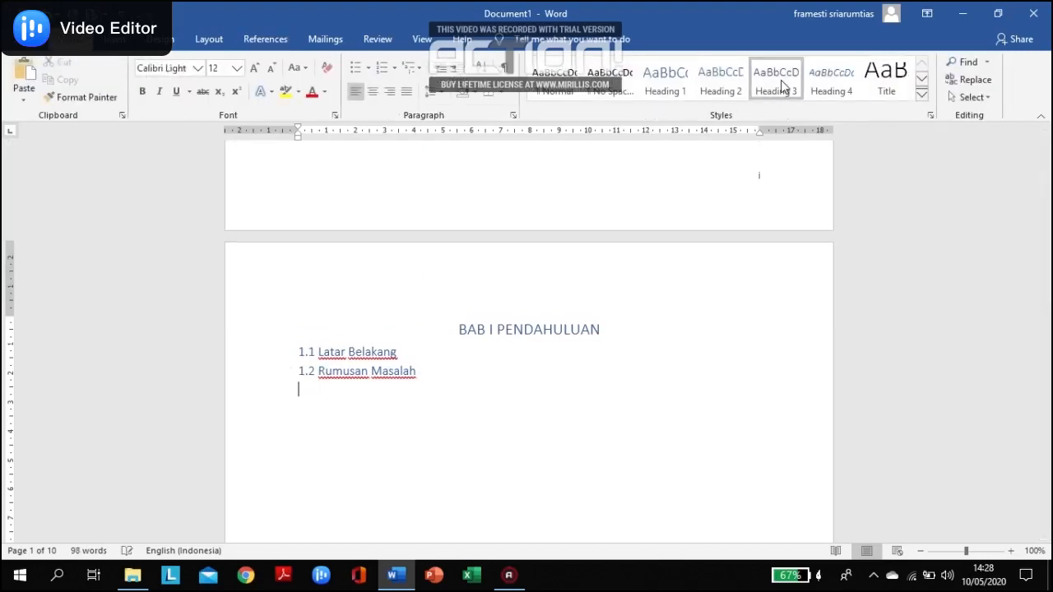
type("1.2.")
type("1 Analisa hipot")
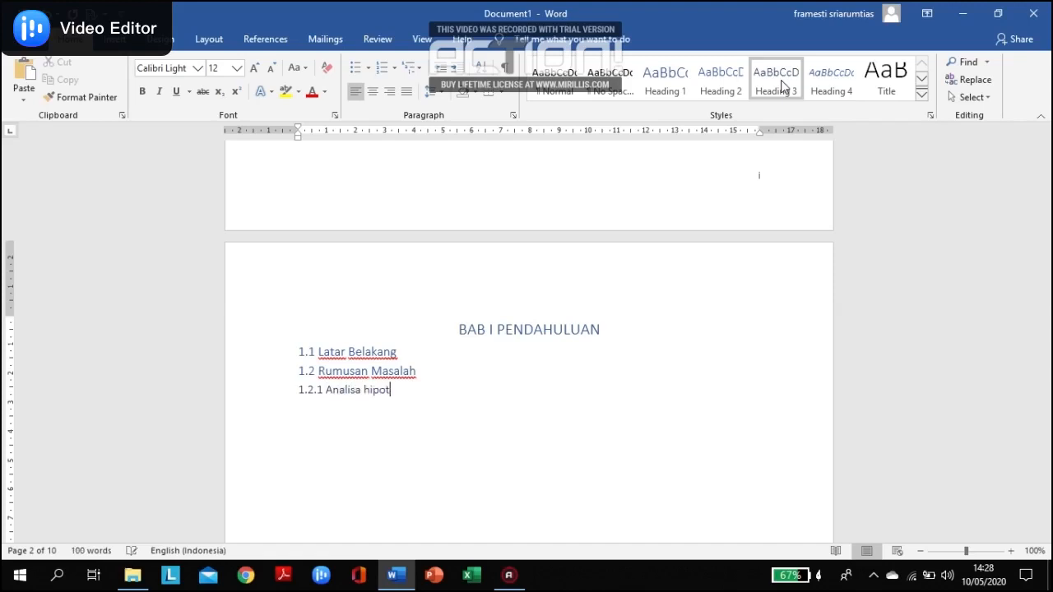
type("esis")
Step: Rebuild the table of contents on the DAFTAR ISI page with 3 heading levels, replacing the existing table
scroll(473, 349, "up", 10)
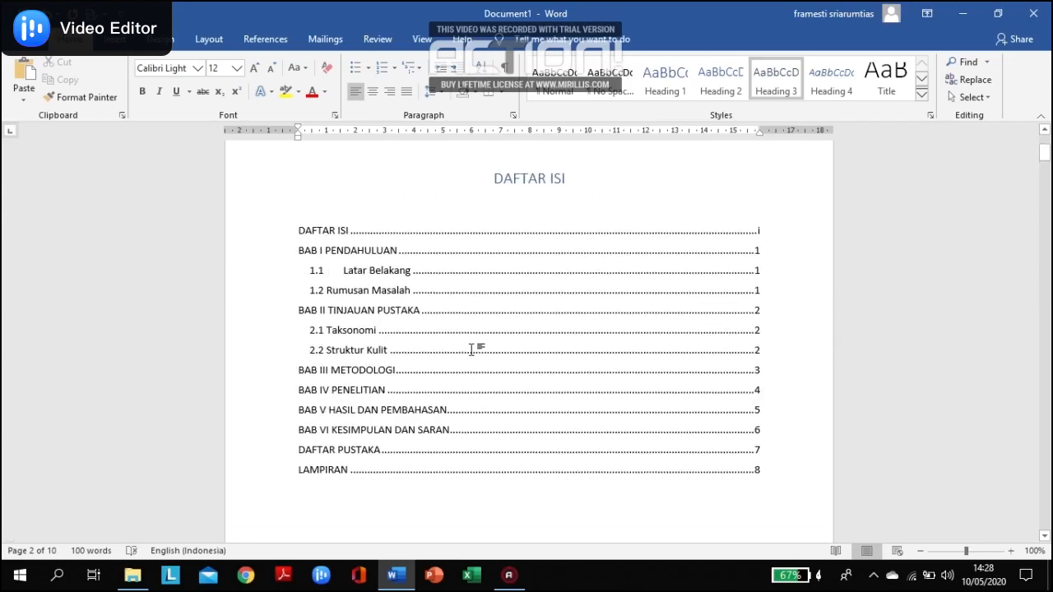
scroll(472, 349, "up", 4)
left_click(471, 350)
left_click(482, 443)
scroll(302, 348, "down", 3)
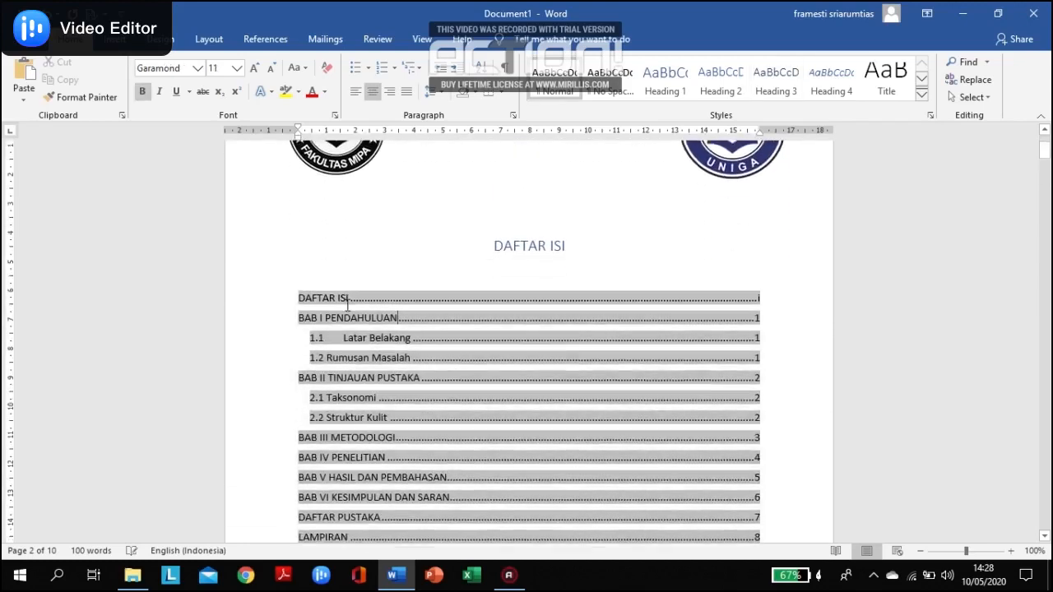
left_click(348, 304)
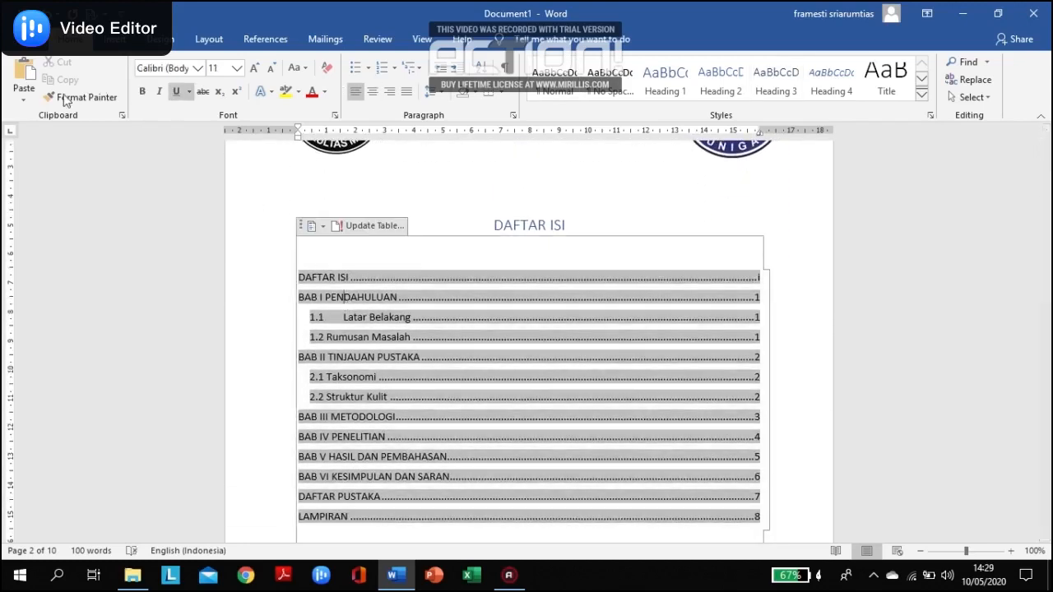
left_click(211, 38)
left_click(265, 39)
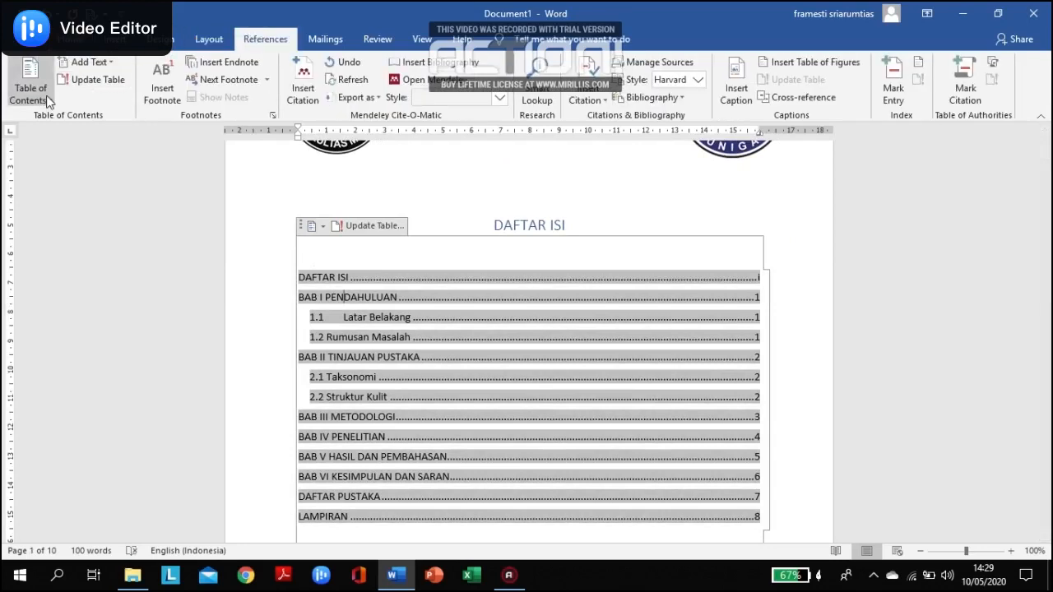
left_click(48, 100)
left_click(98, 450)
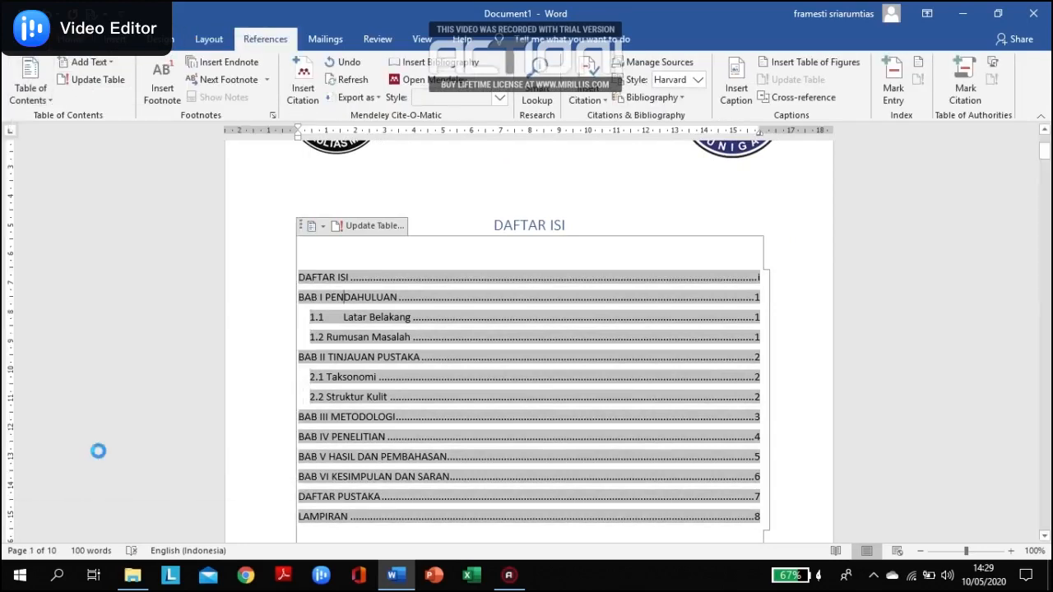
left_click(452, 358)
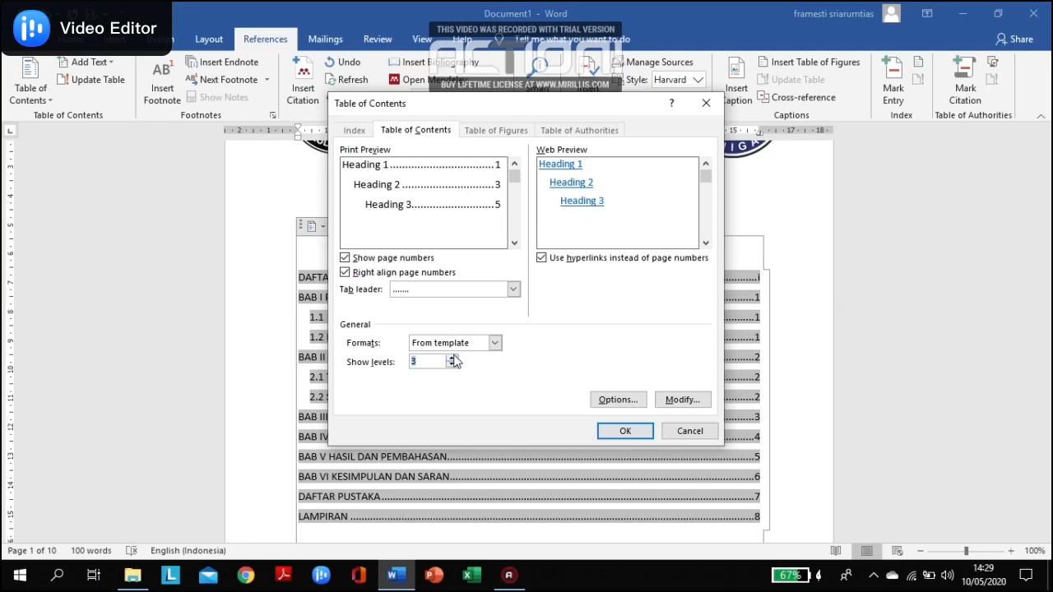
left_click(623, 433)
left_click(501, 329)
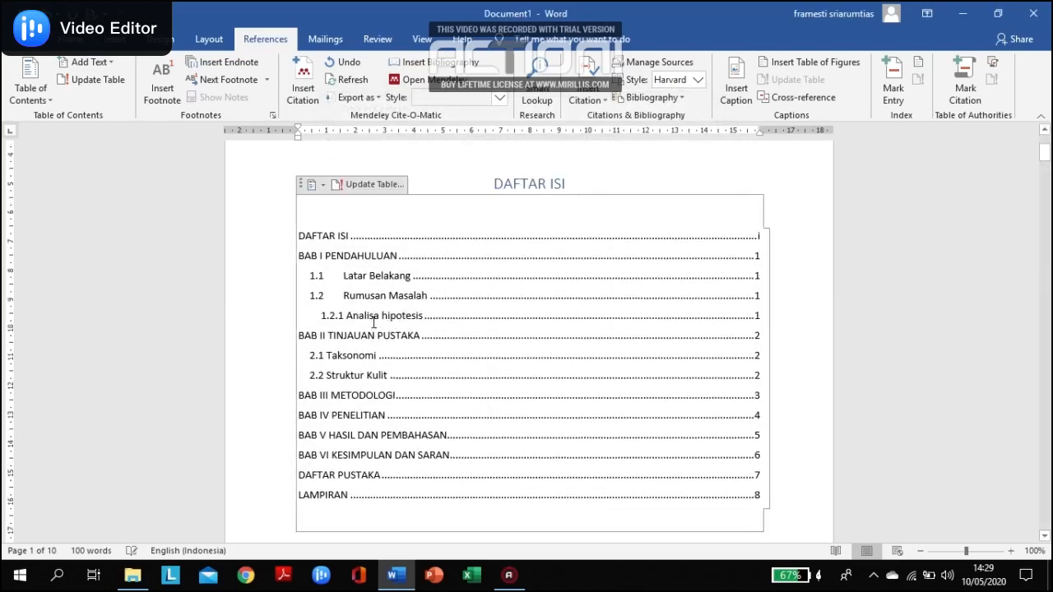
Step: Reduce the table of contents to 2 heading levels, leaving out the Heading 3 entry, and replace the existing table
left_click(376, 318)
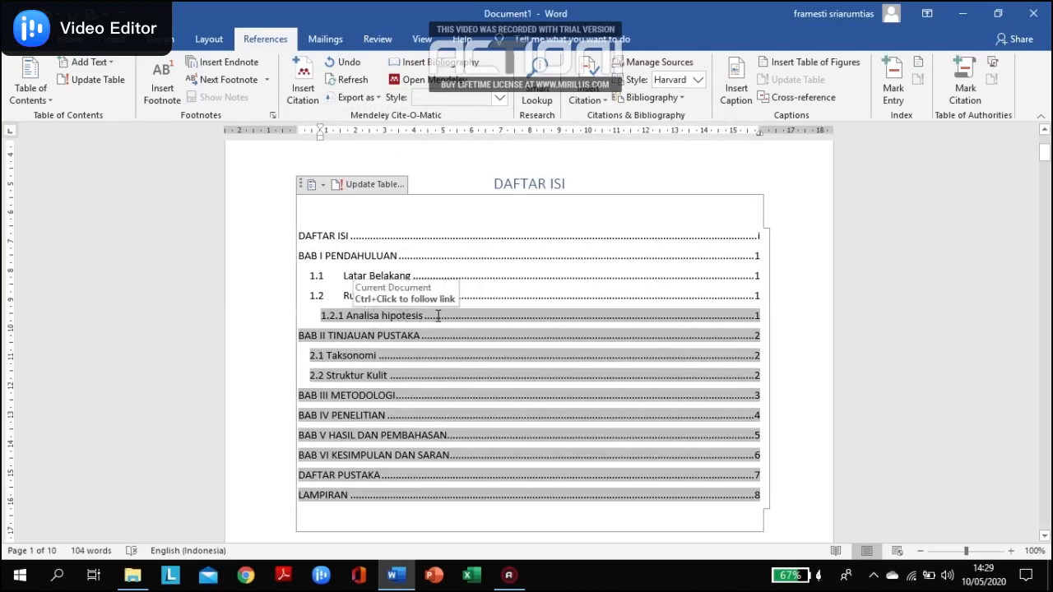
left_click(37, 96)
left_click(82, 448)
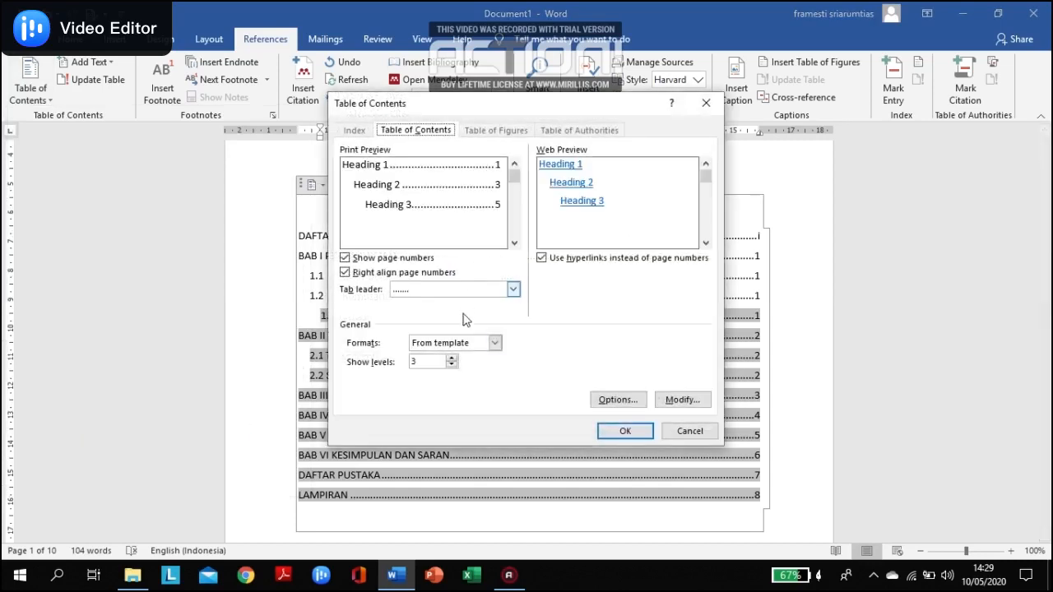
left_click(452, 366)
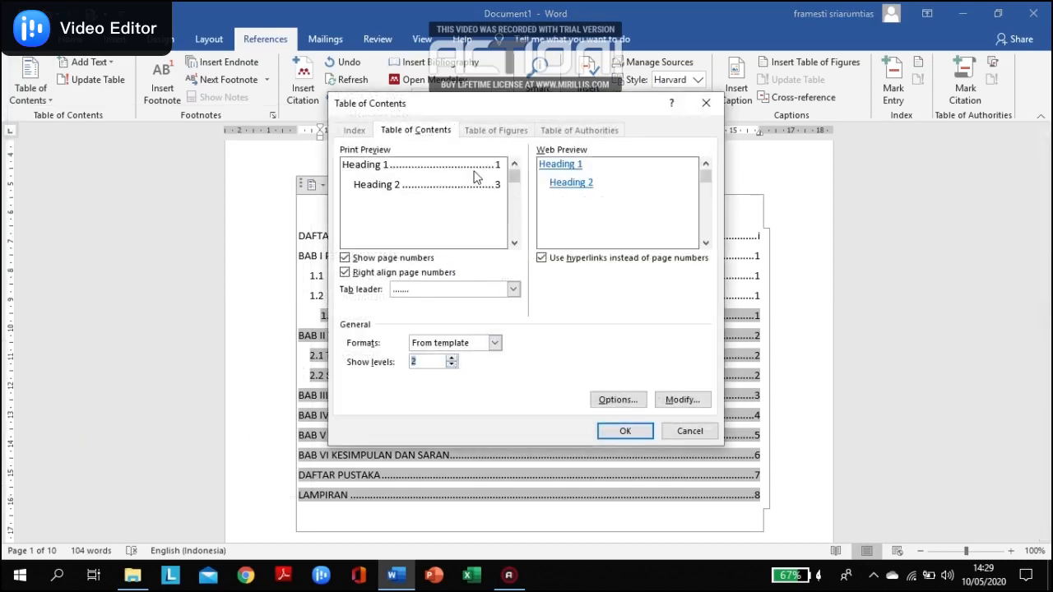
left_click(609, 433)
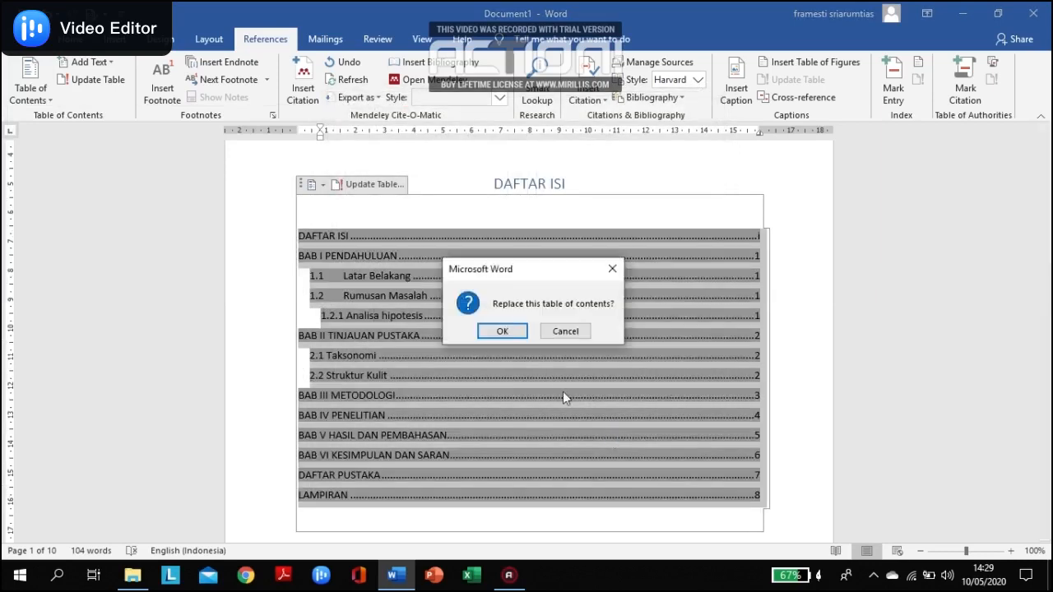
left_click(499, 330)
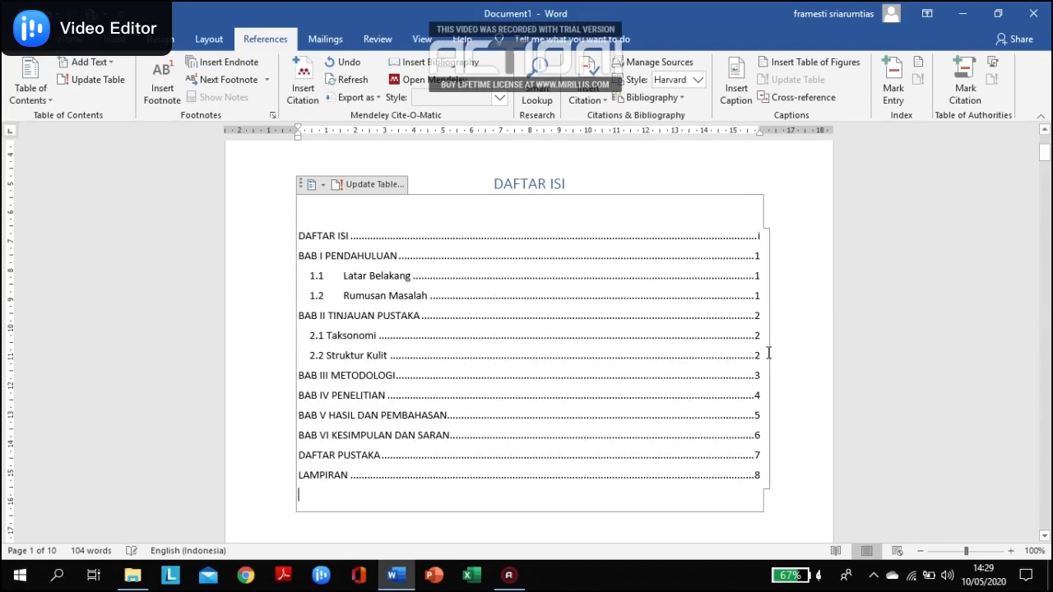
left_click(849, 272)
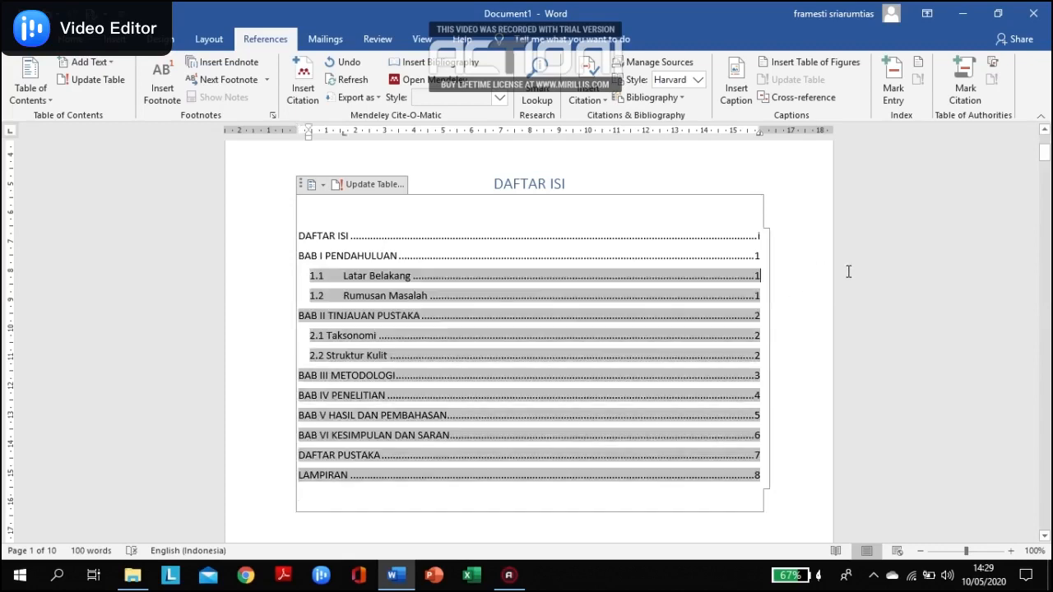
left_click(627, 161)
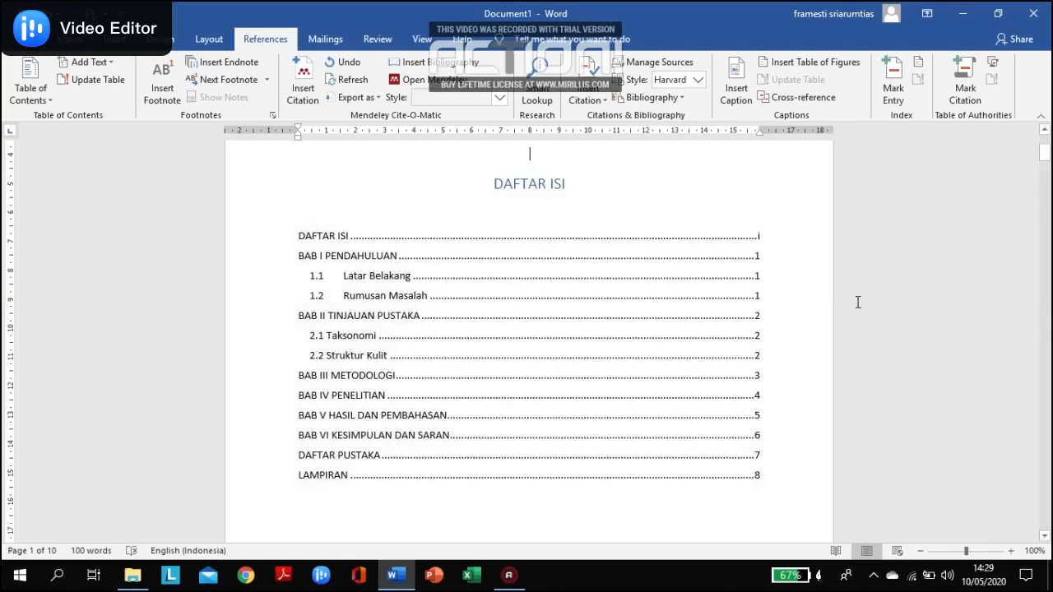
scroll(855, 308, "up", 4)
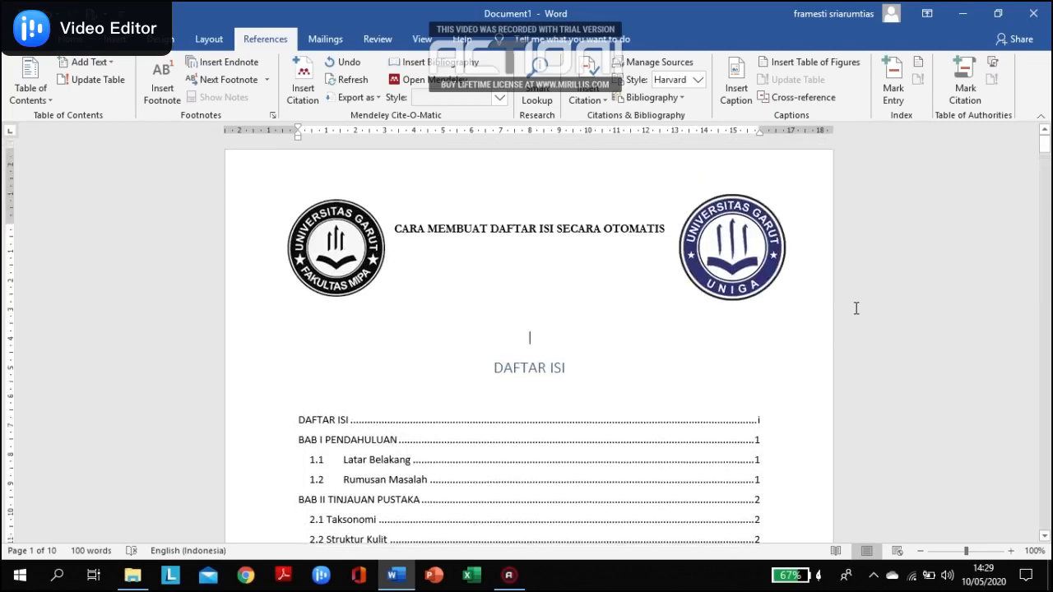